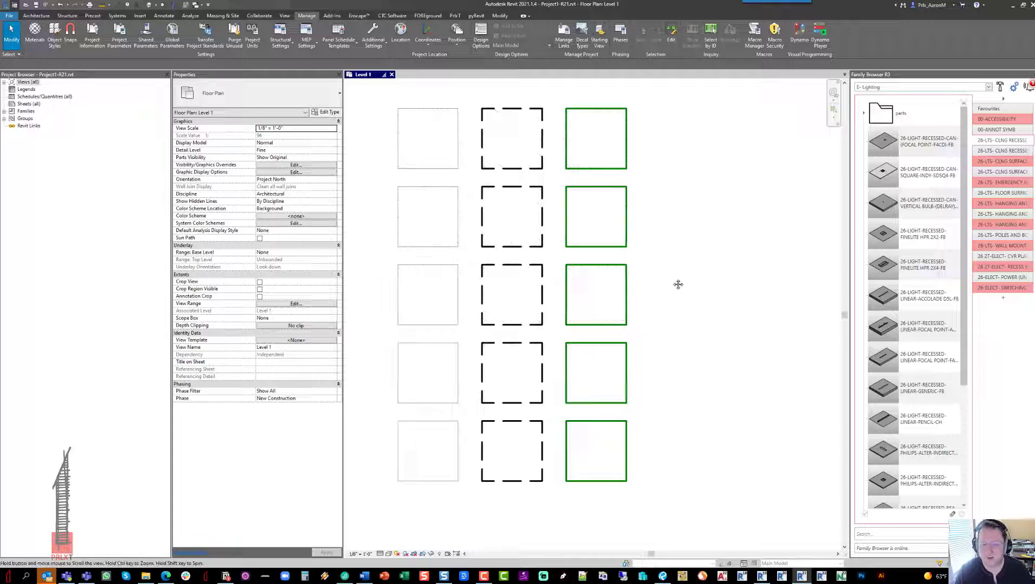
Examine the phase created and phase demolished settings of the floors in the first and second columns.
middle_drag(678, 284, 671, 283)
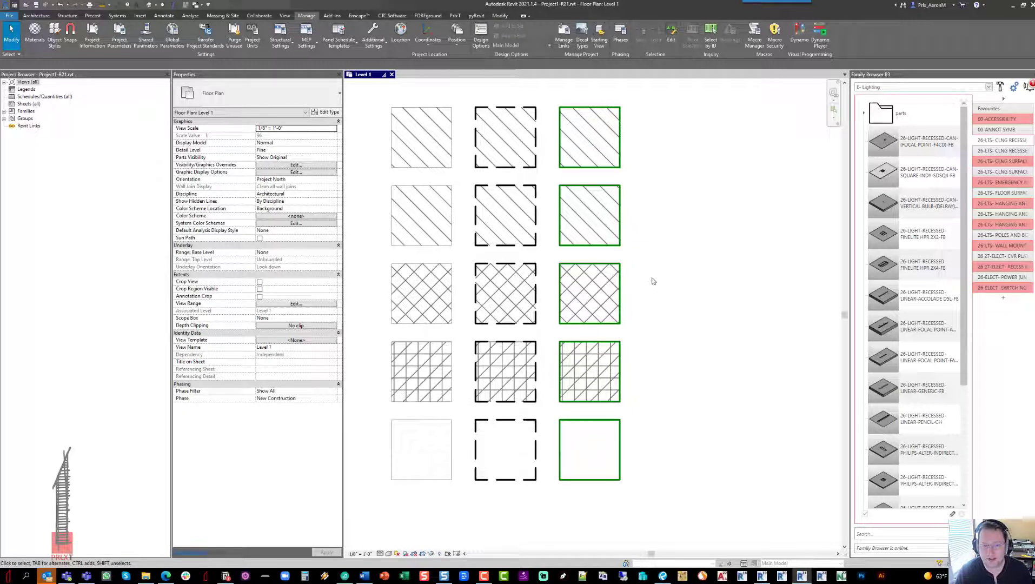
click(433, 118)
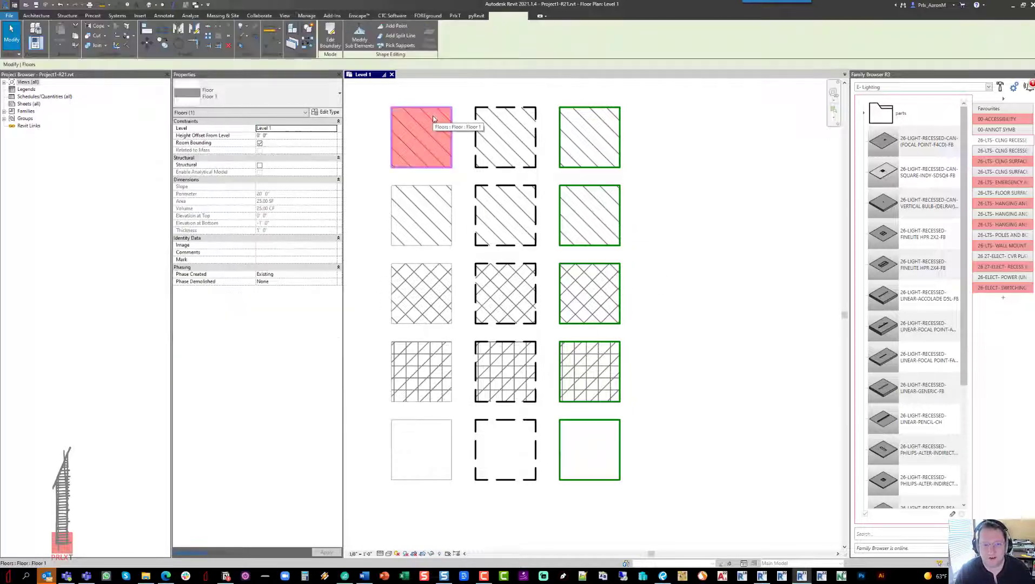
drag(376, 93, 473, 506)
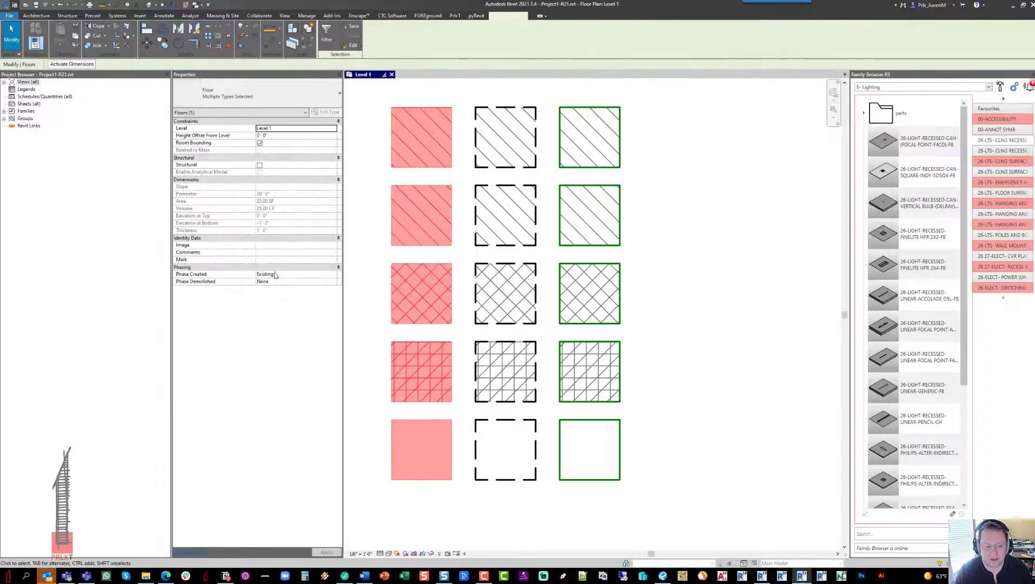
drag(468, 86, 548, 509)
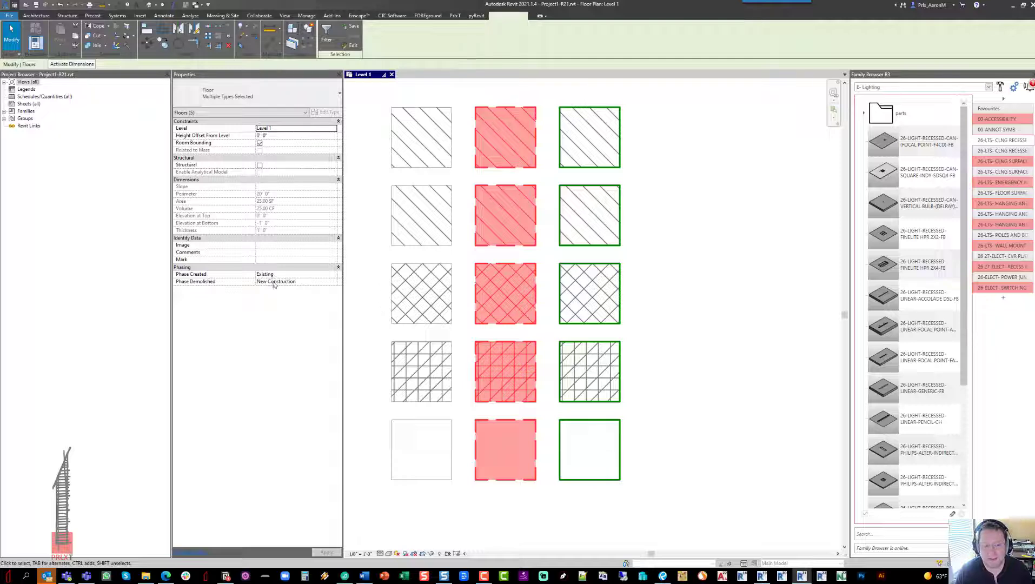
click(630, 138)
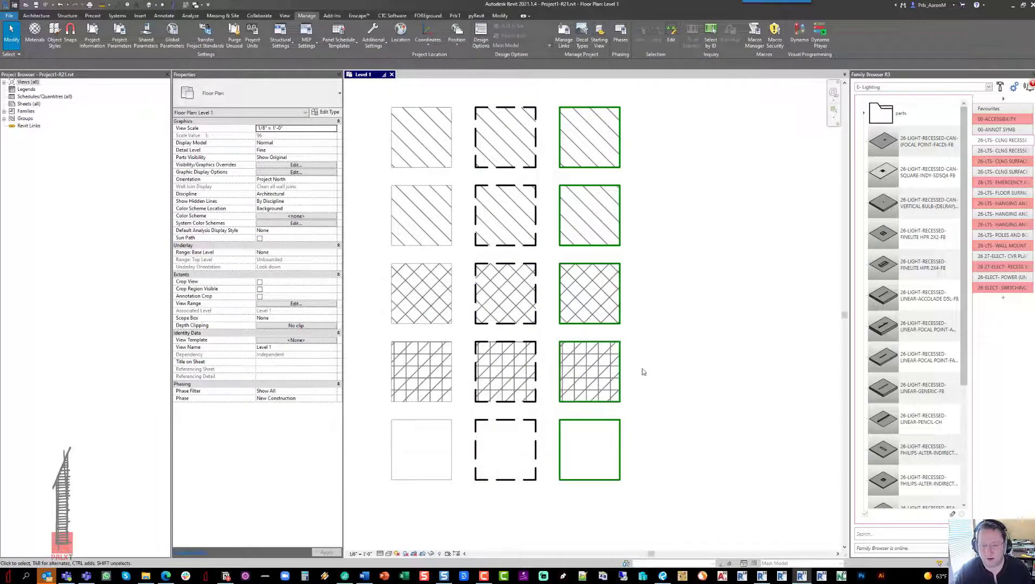
middle_drag(647, 371, 639, 374)
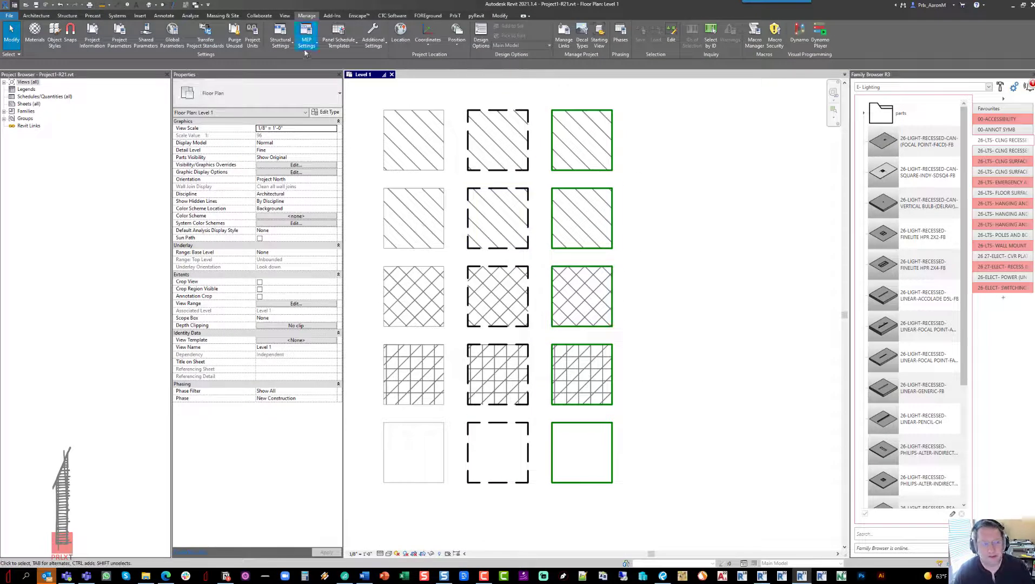
Set model line weight 1 at the 1/8" = 1'-0" scale to .025 and apply it.
click(376, 39)
click(392, 144)
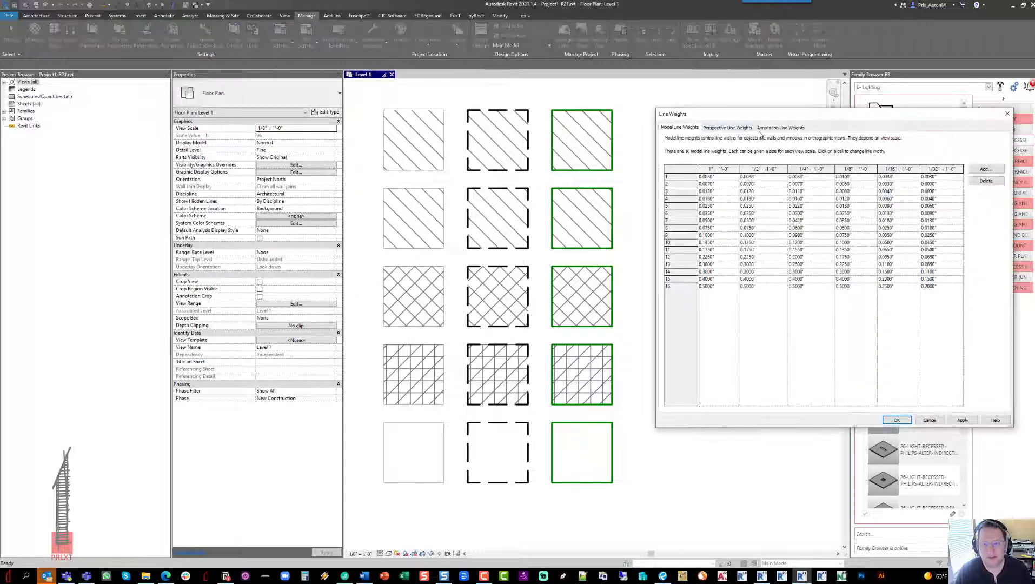
drag(756, 112, 750, 103)
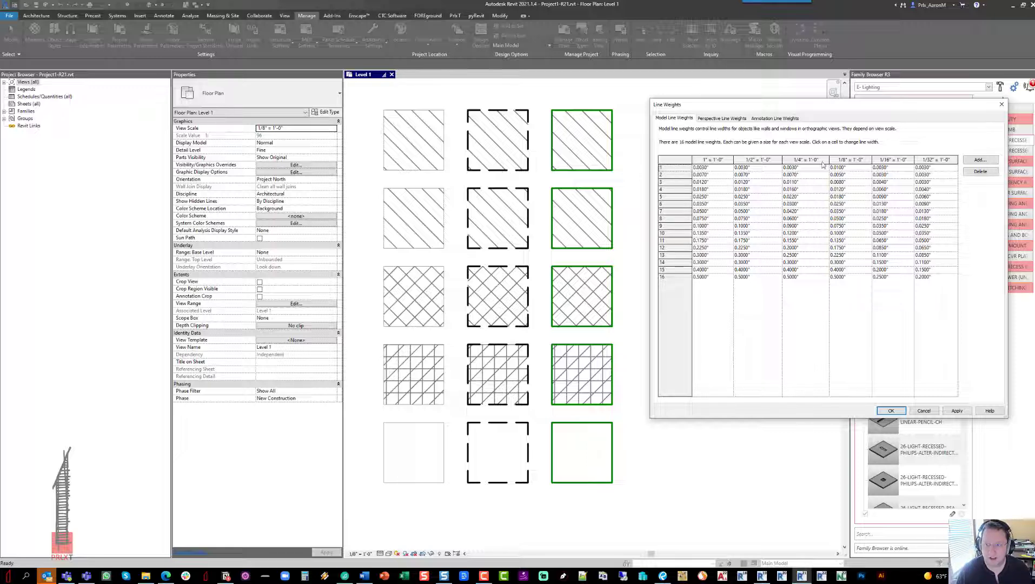
click(858, 168)
key(BackSpace)
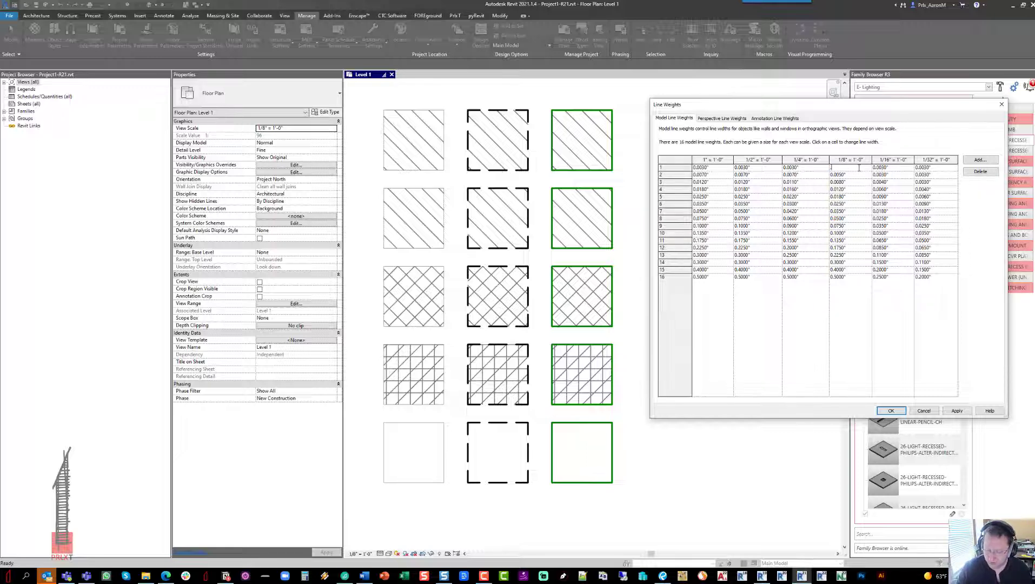
key(Tab)
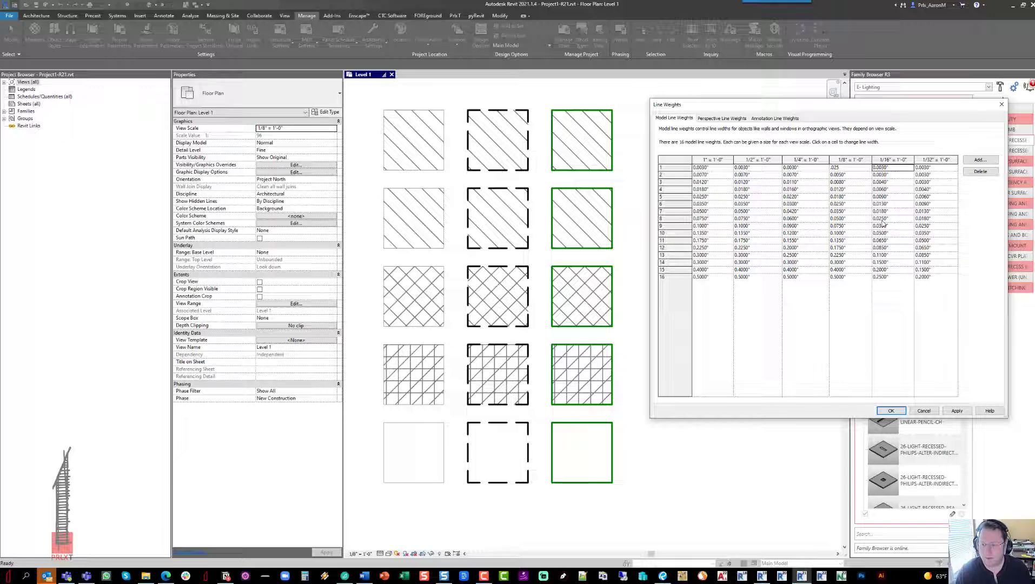
click(957, 411)
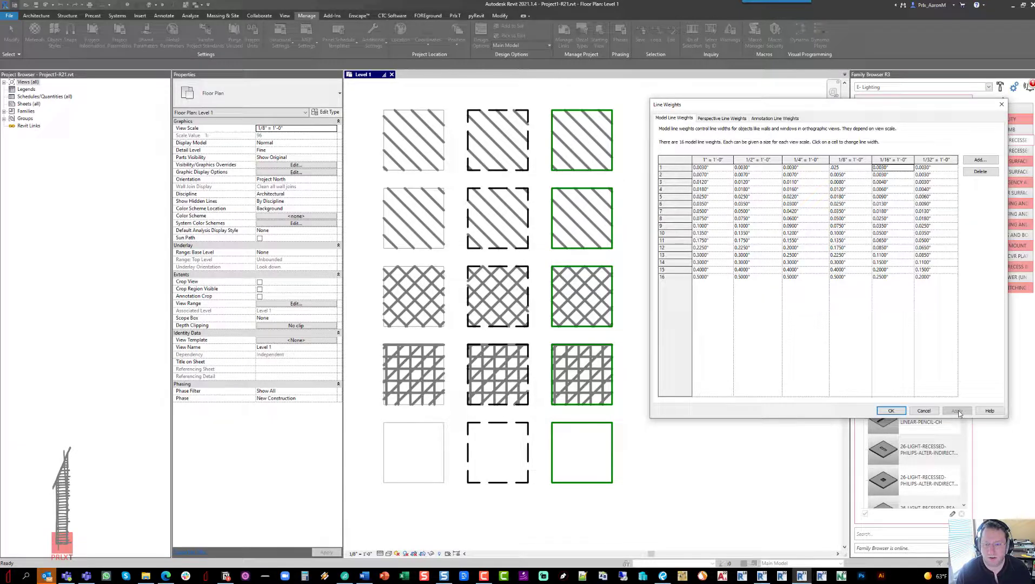
Change model line weight 1 at the 1/8" = 1'-0" scale to .0030, apply it and close the line weight settings.
click(845, 168)
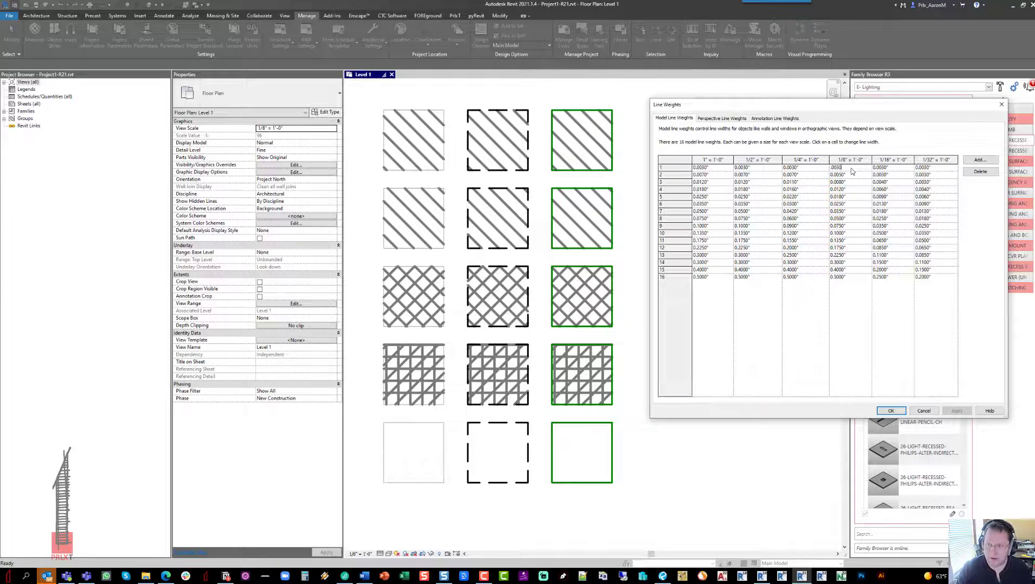
key(Tab)
click(956, 410)
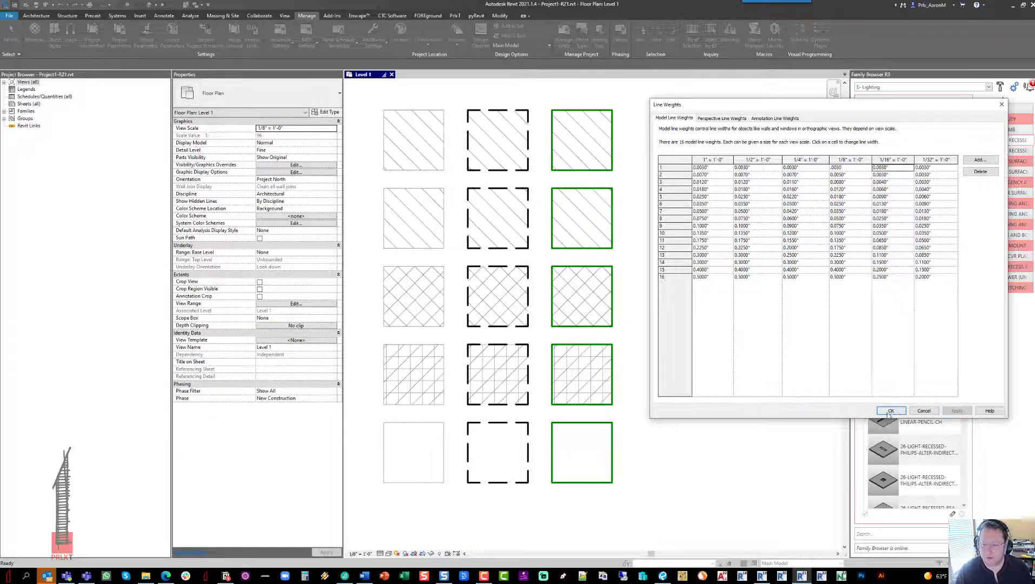
click(889, 411)
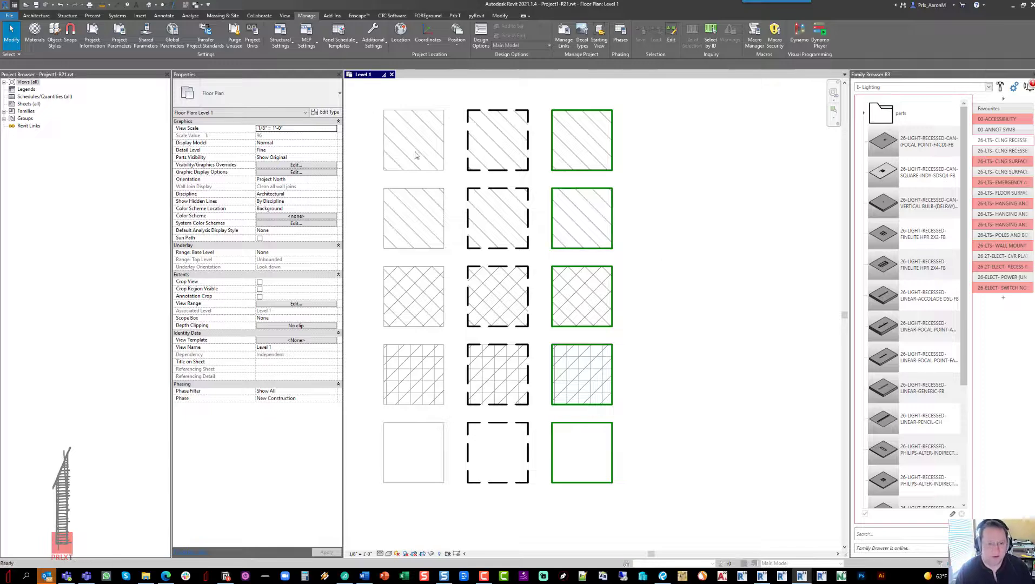
key(v)
key(g)
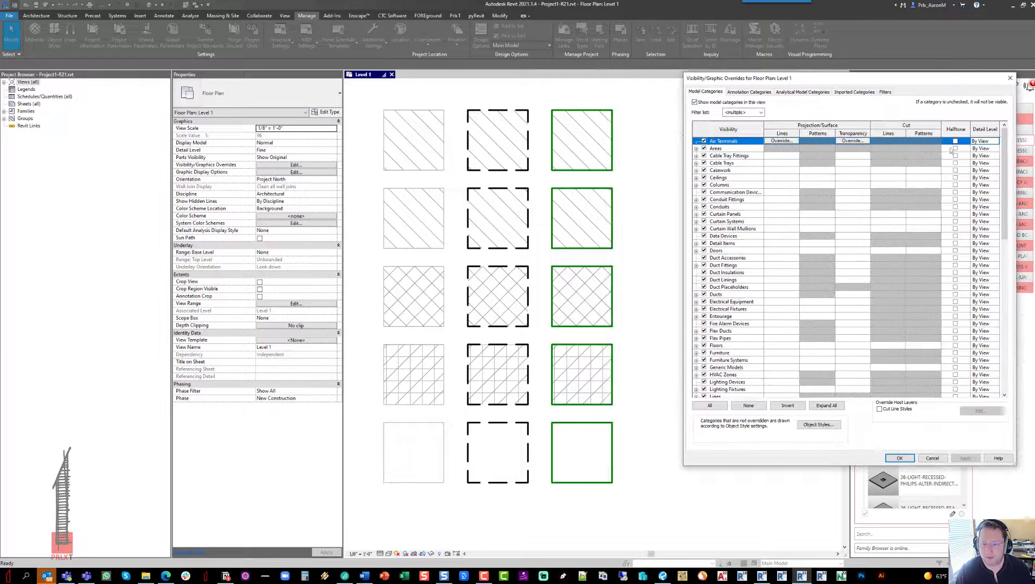
scroll(777, 159, down, 3)
key(Escape)
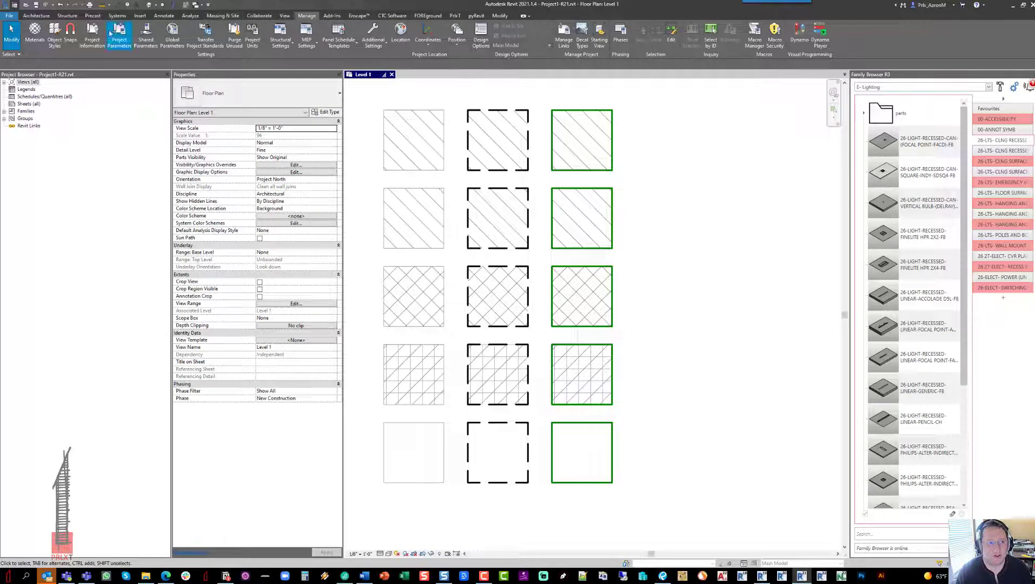
In the object styles, set the Floors category's projection line weight to 2 and apply it.
click(54, 36)
drag(611, 107, 862, 87)
click(739, 337)
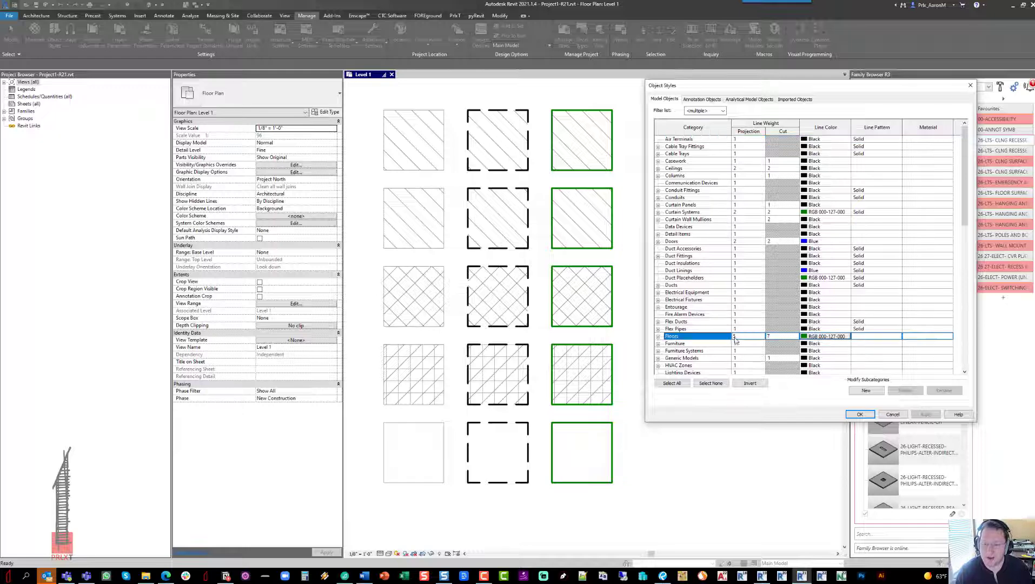
text(2)
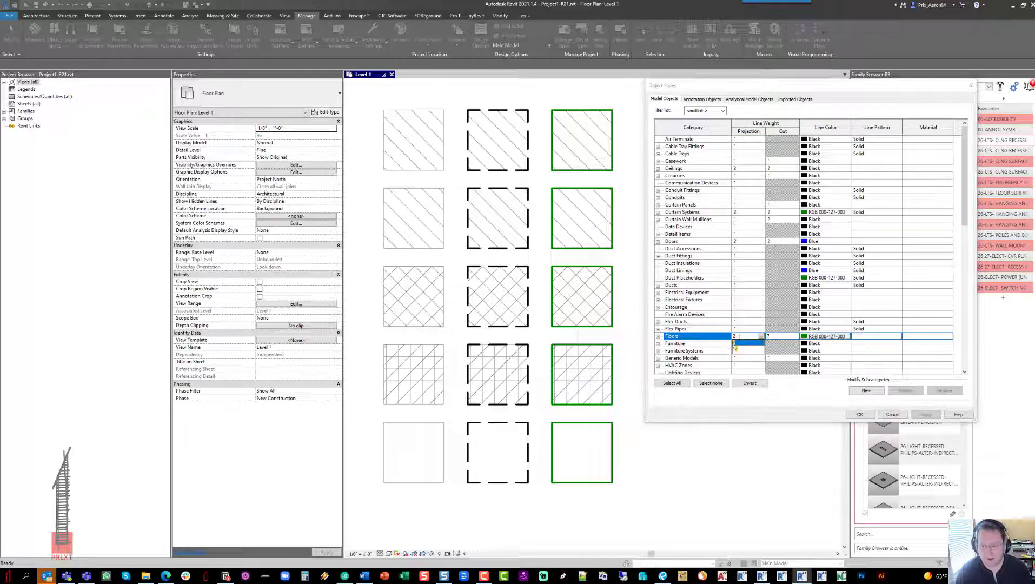
click(926, 415)
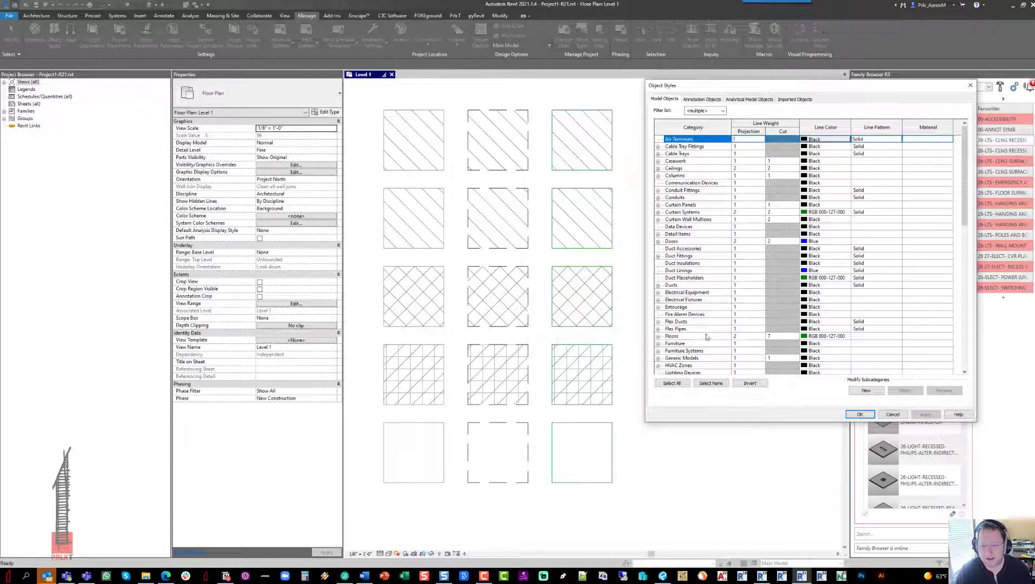
Raise the Floors projection line weight to 5 and apply it.
click(748, 337)
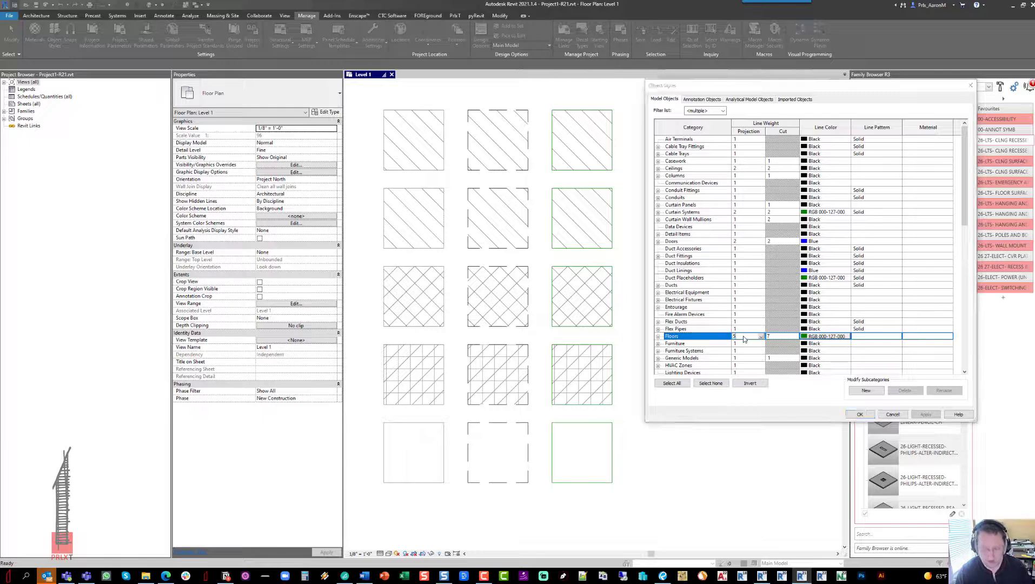
text(5)
click(925, 414)
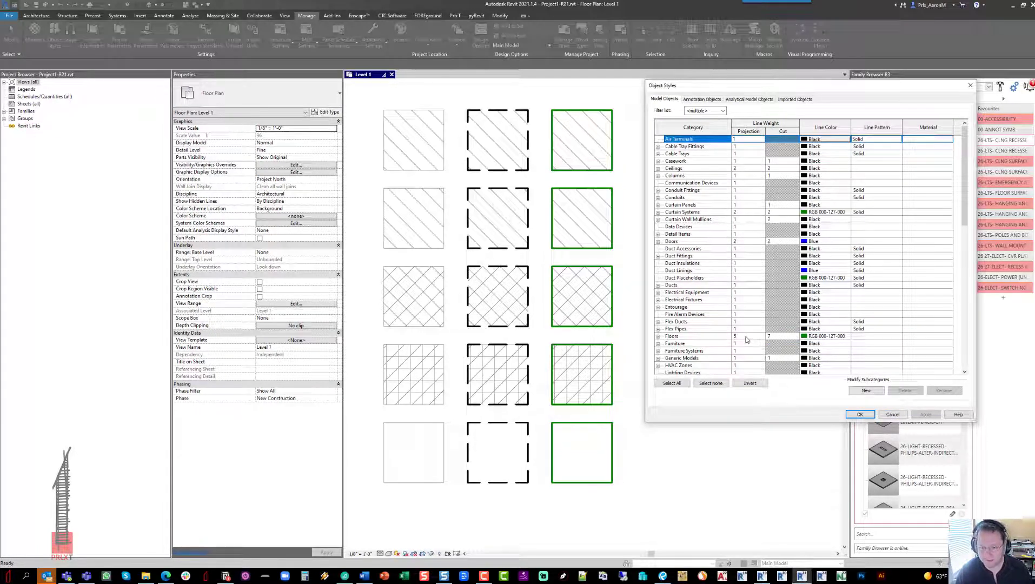
Reduce the Floors projection line weight to 2 again and apply it.
click(747, 338)
text(2)
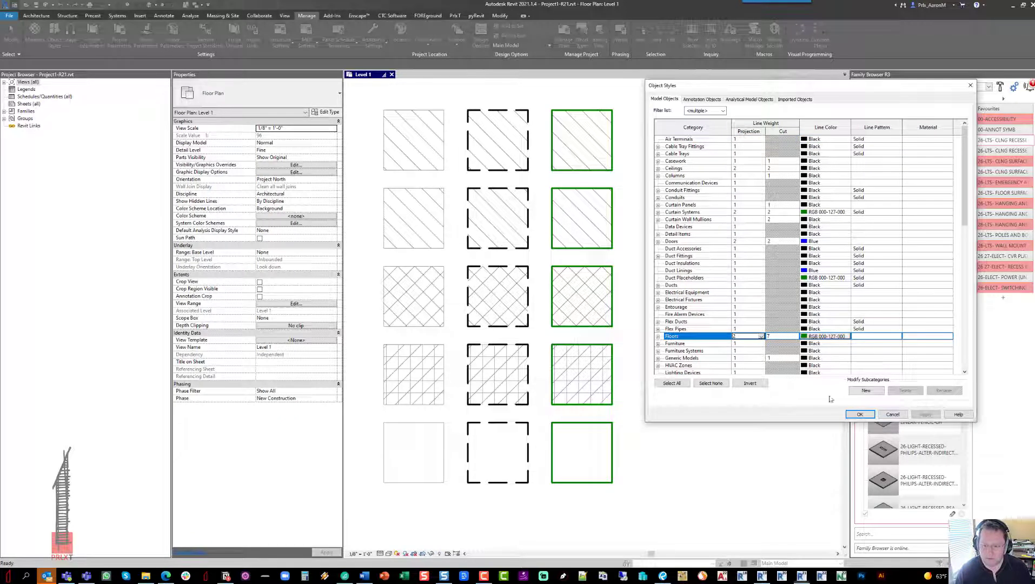
click(925, 414)
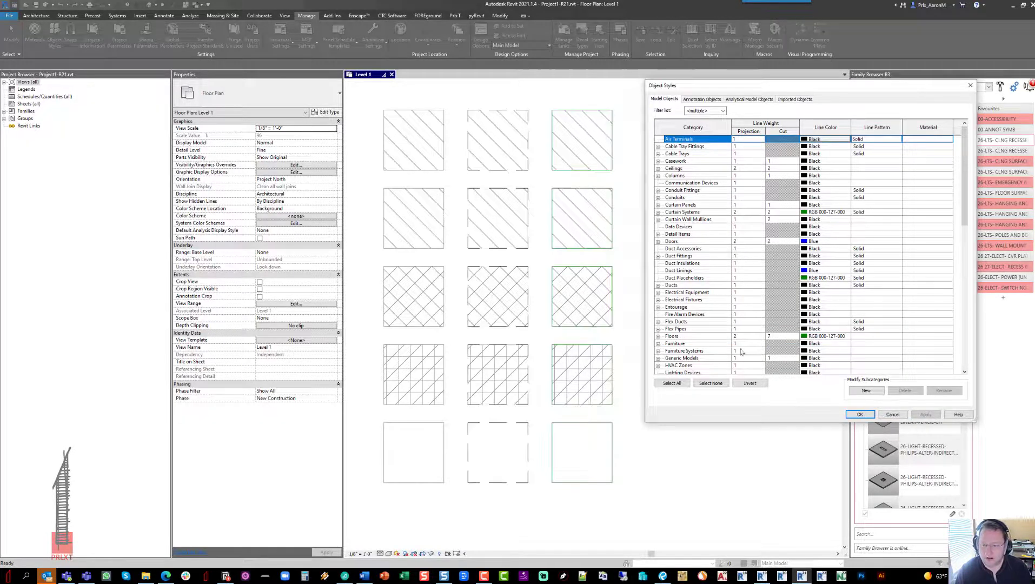
Restore the Floors projection line weight to 5, apply it and close the object styles.
click(742, 338)
text(5)
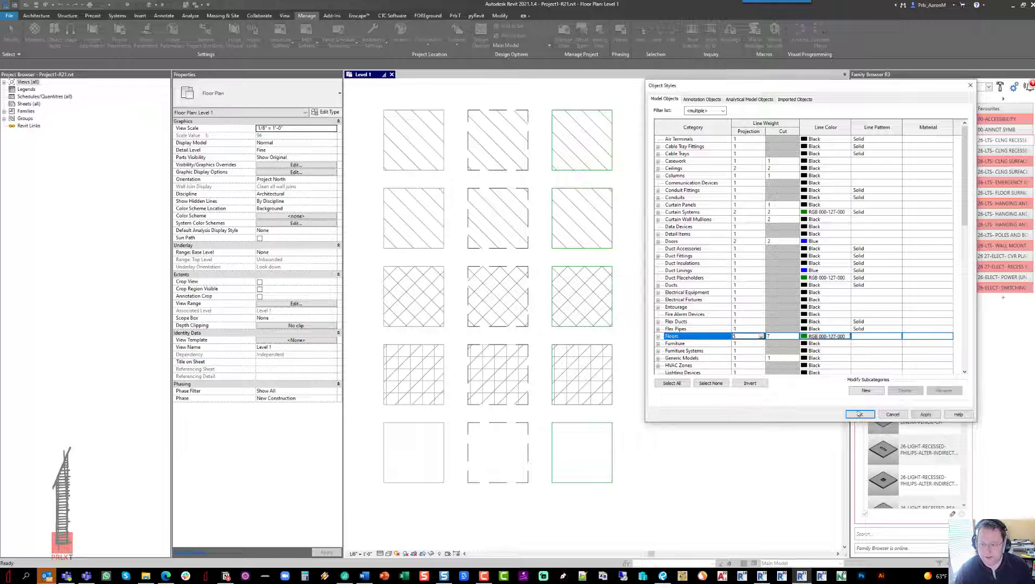
click(925, 415)
click(869, 415)
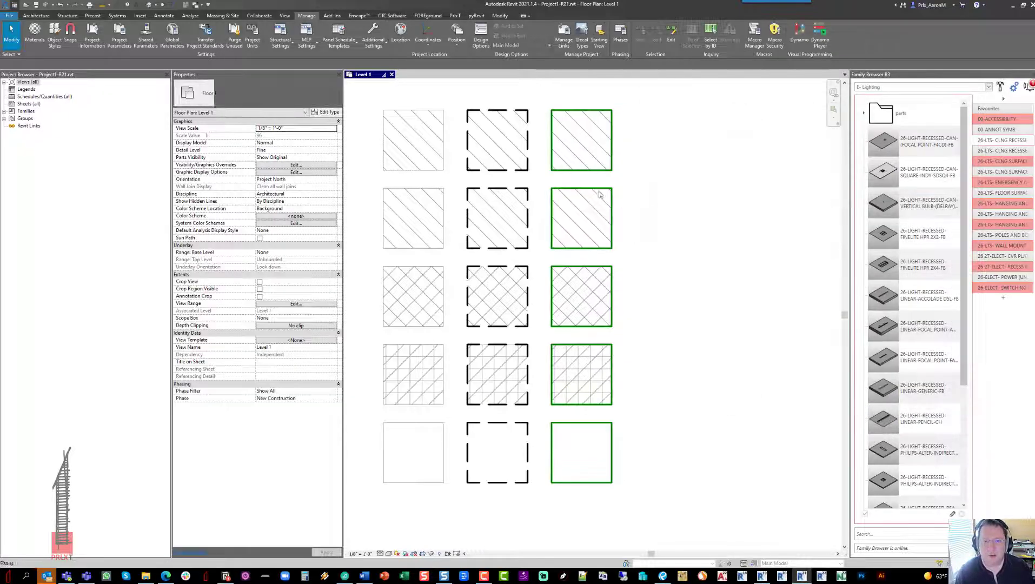
Inspect the surface pattern graphics of the structural layer's material in the Floor 1 type, leaving without changes.
click(445, 144)
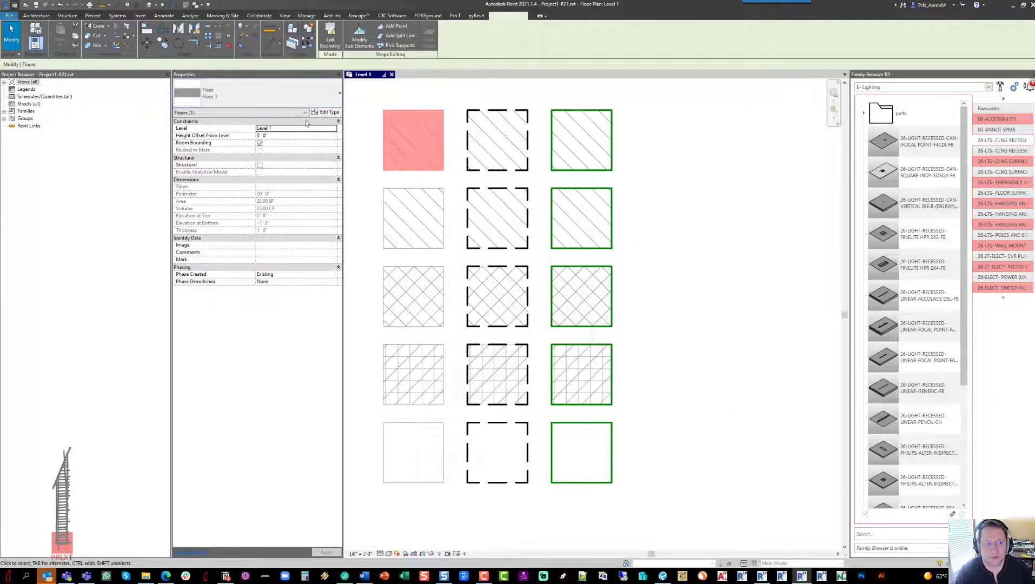
click(326, 112)
click(487, 170)
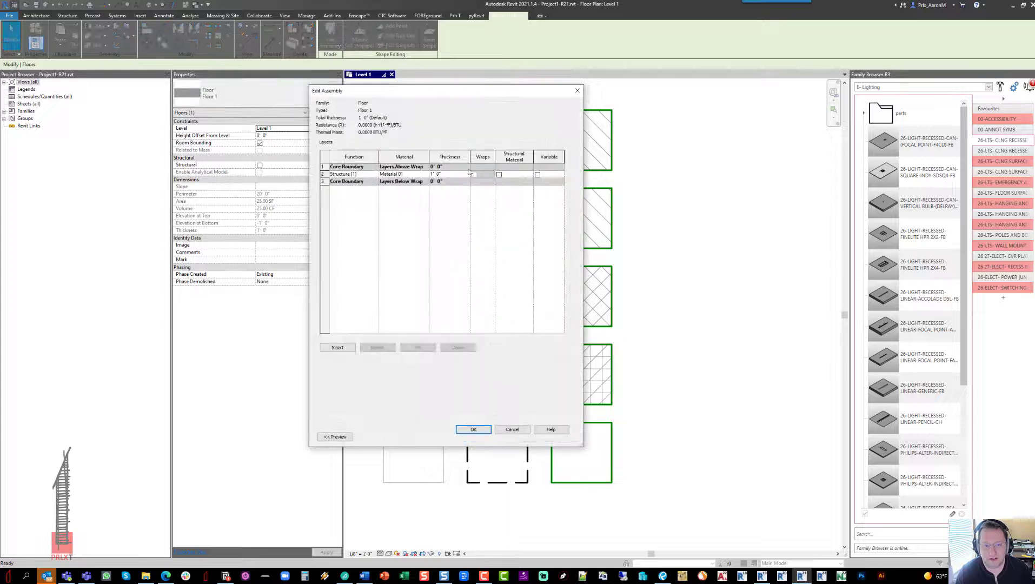
click(425, 174)
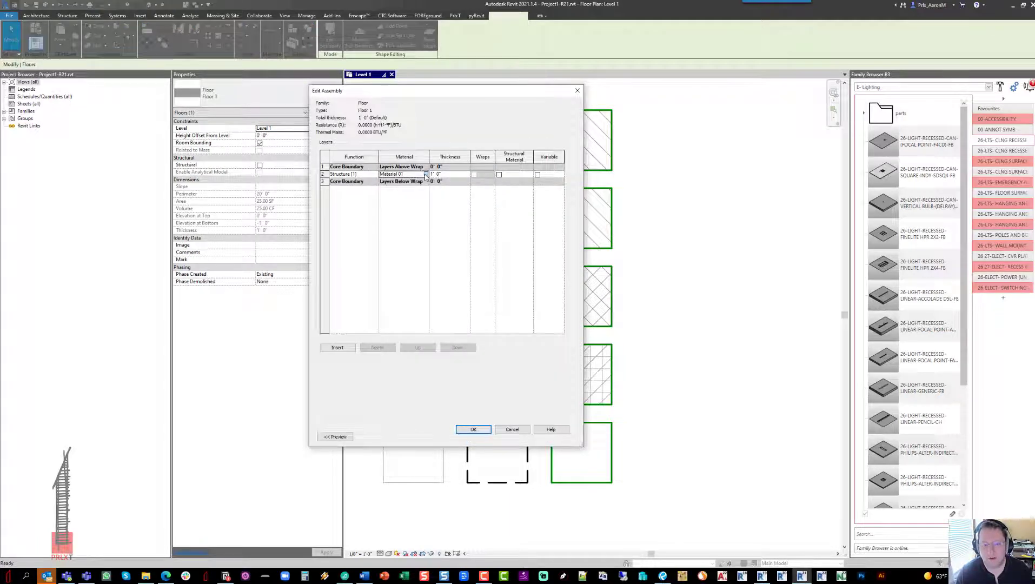
click(426, 175)
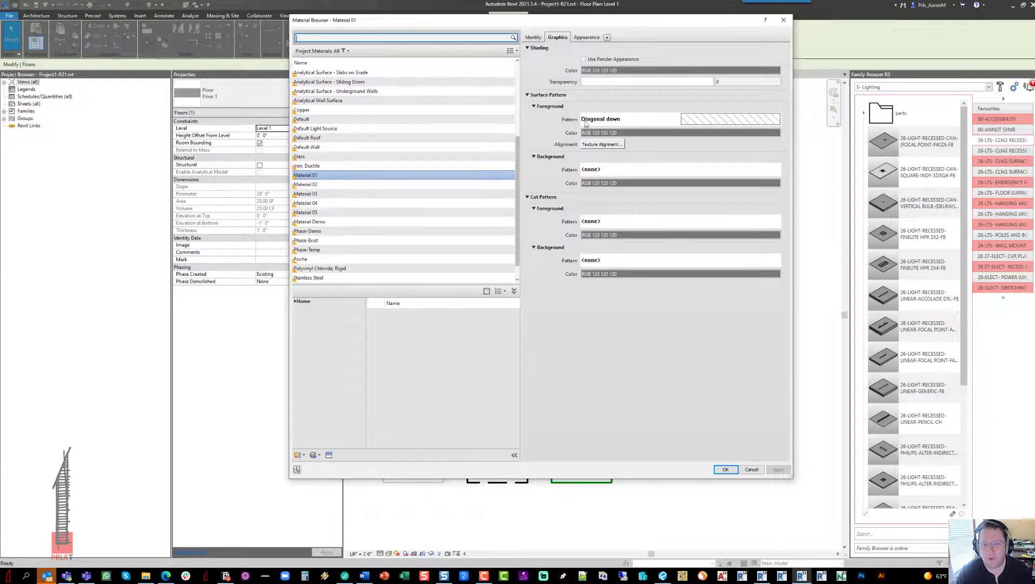
click(704, 121)
key(Escape)
key(Escape)
key(Escape)
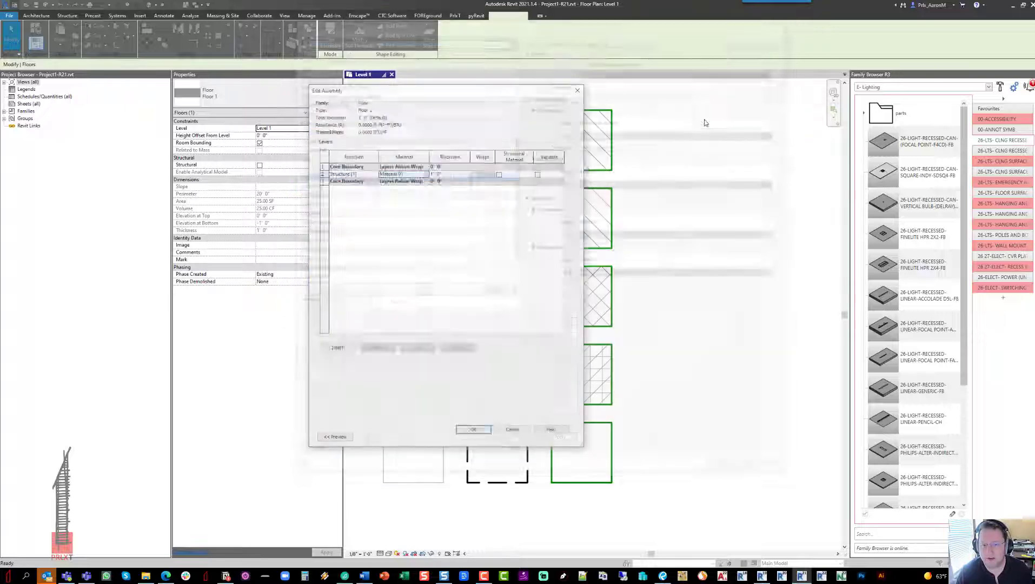
Inspect the surface pattern graphics of the structural layer's material in the Floor 2 type, leaving without changes.
click(439, 226)
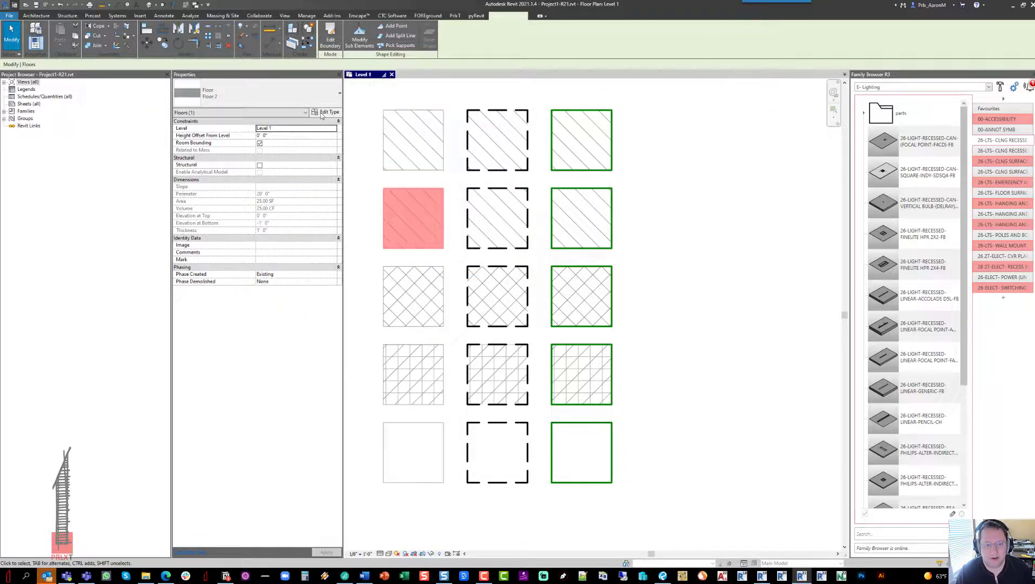
click(325, 112)
click(541, 174)
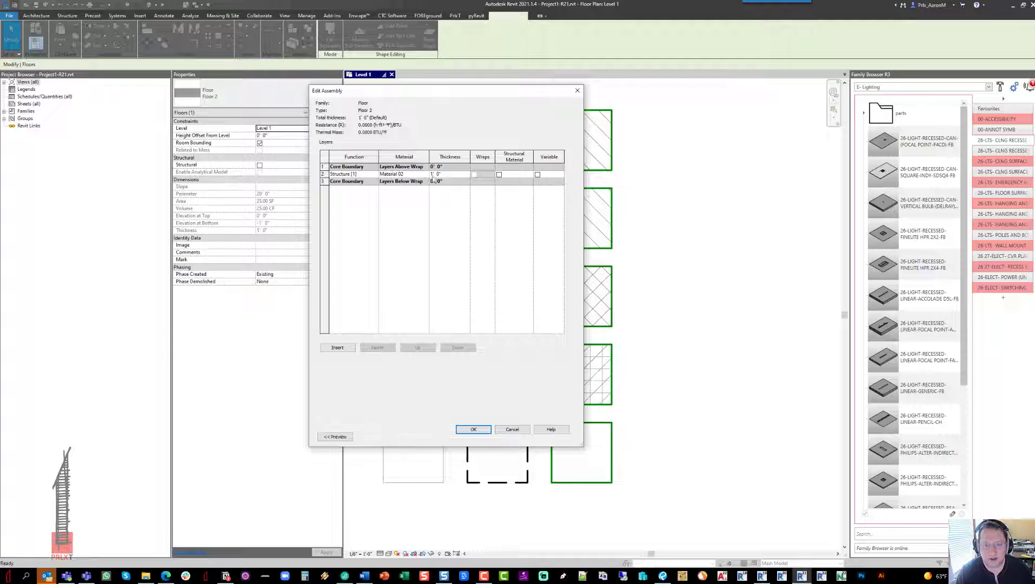
click(411, 174)
click(426, 174)
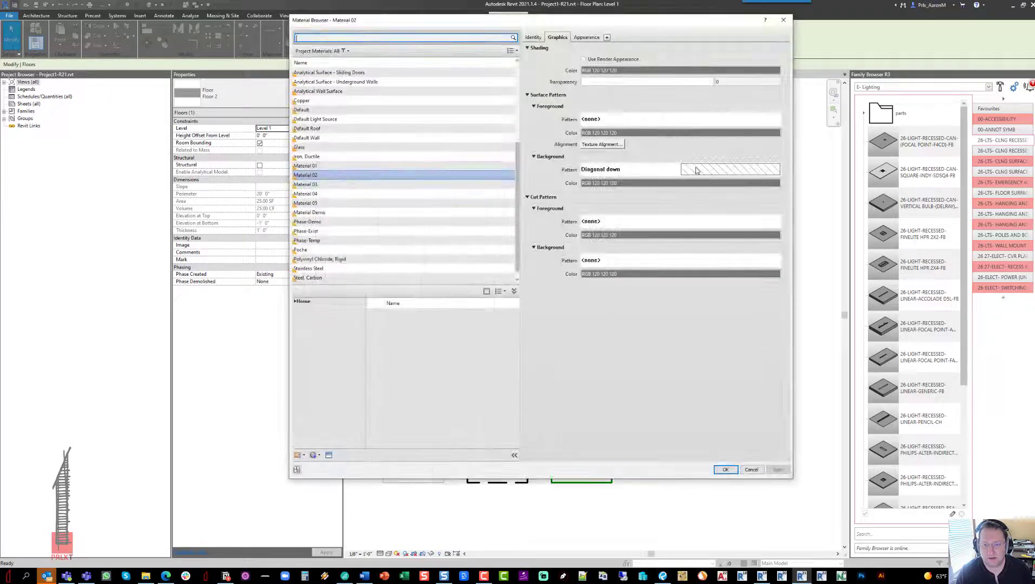
click(783, 20)
key(Escape)
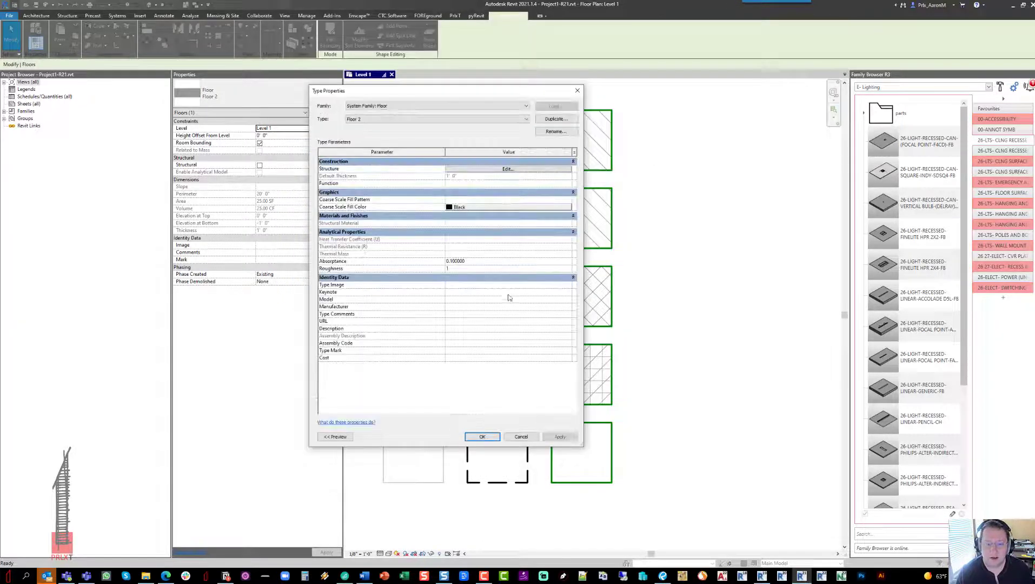
key(Escape)
Inspect the surface pattern graphics of the structural layer's material in the Floor 3 type, leaving without changes.
click(431, 283)
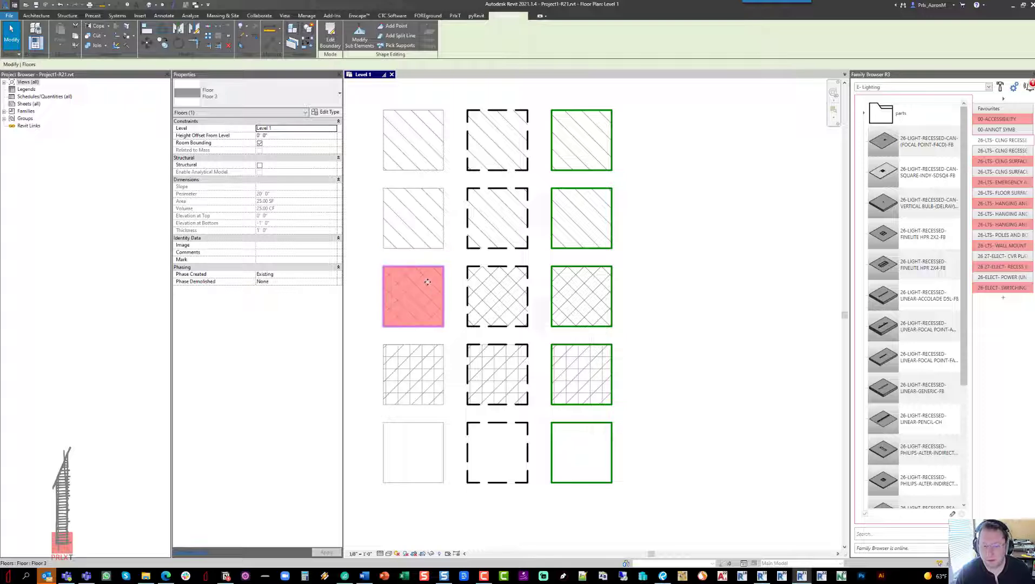
click(326, 112)
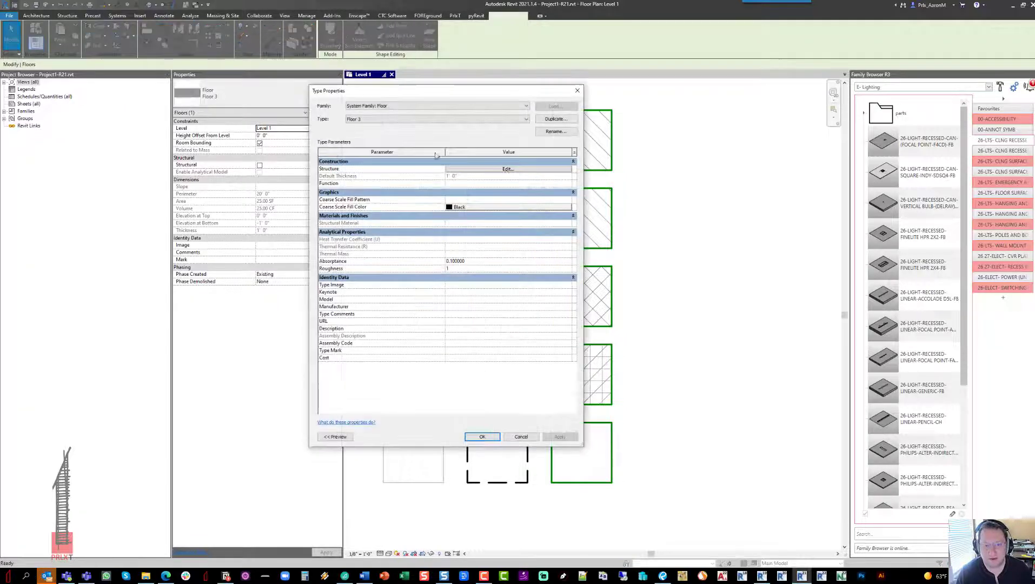
click(507, 168)
click(426, 174)
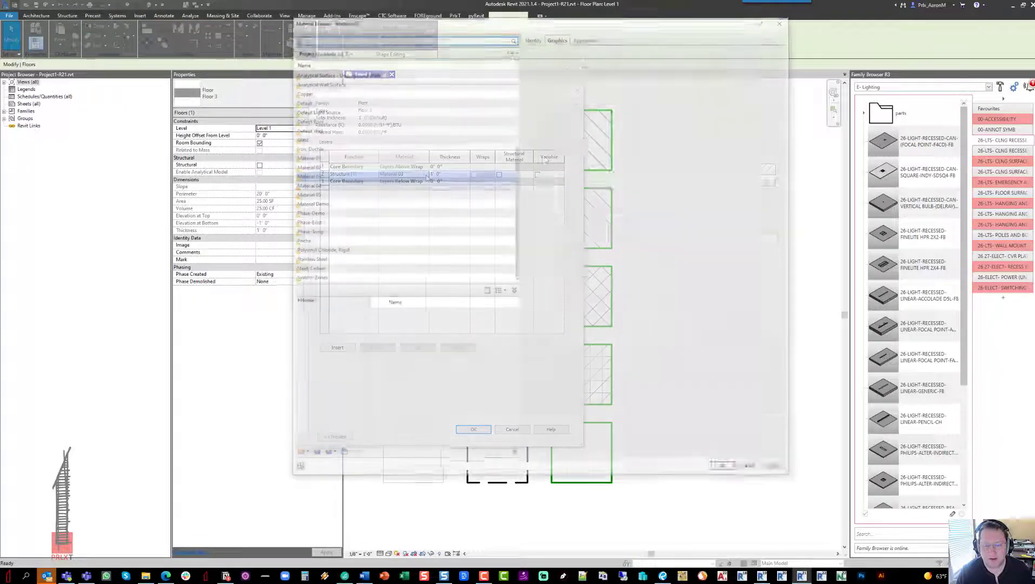
key(Escape)
key(Escape)
key(Escape)
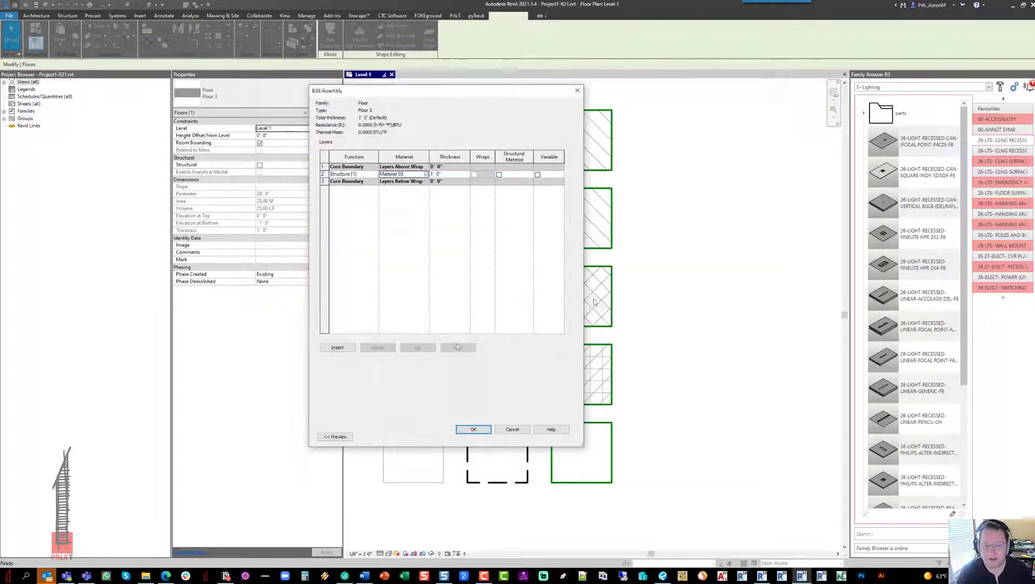
Inspect the surface pattern graphics of the structural layer's material in the Floor 4 type and close its type properties.
click(431, 376)
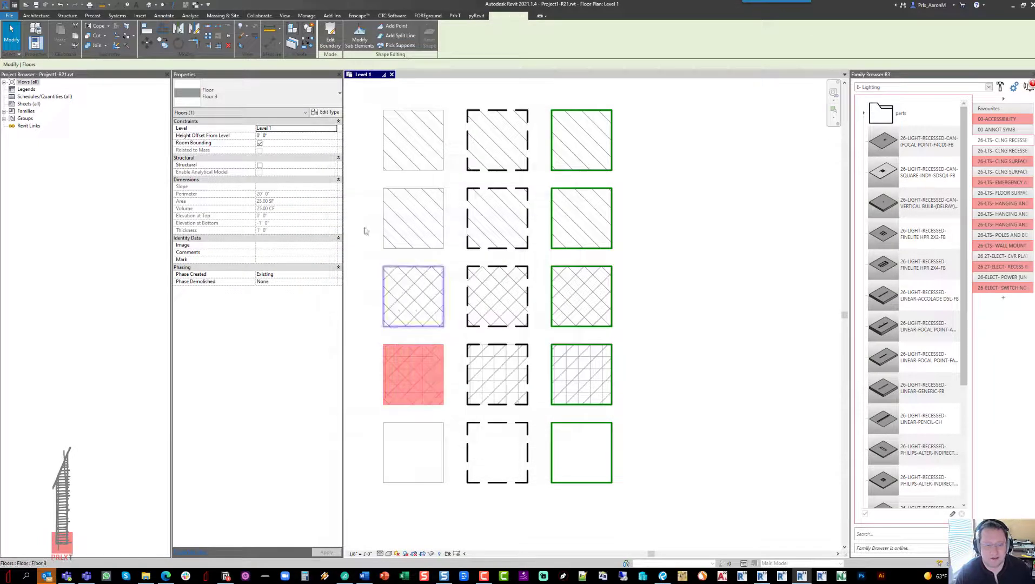
click(327, 112)
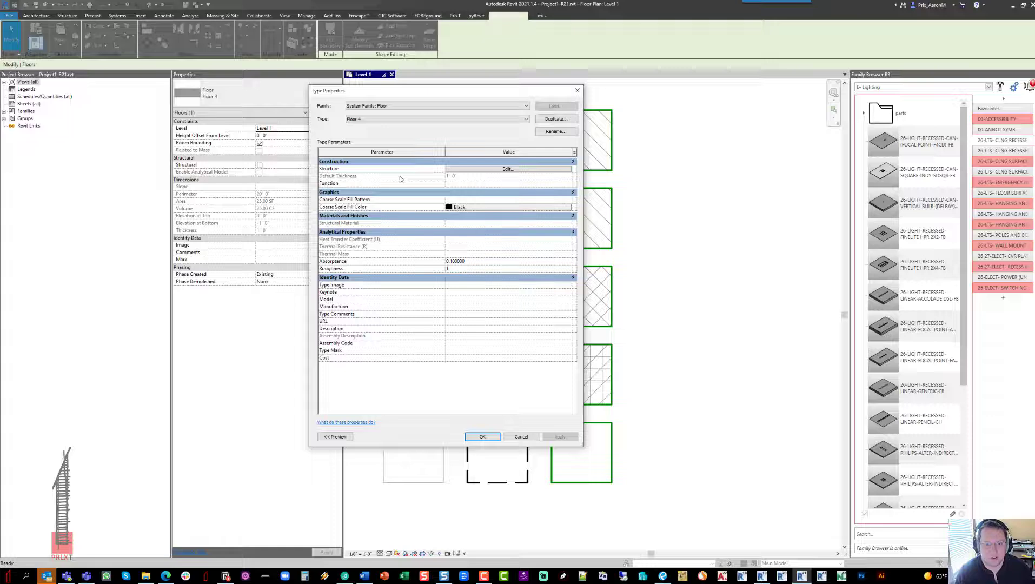
click(474, 170)
click(426, 174)
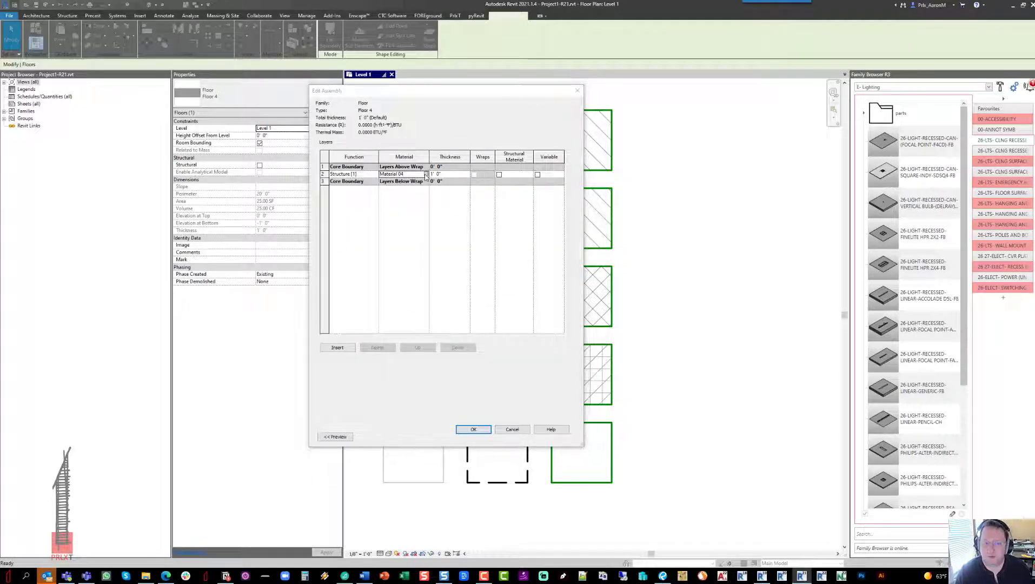
click(425, 173)
click(698, 119)
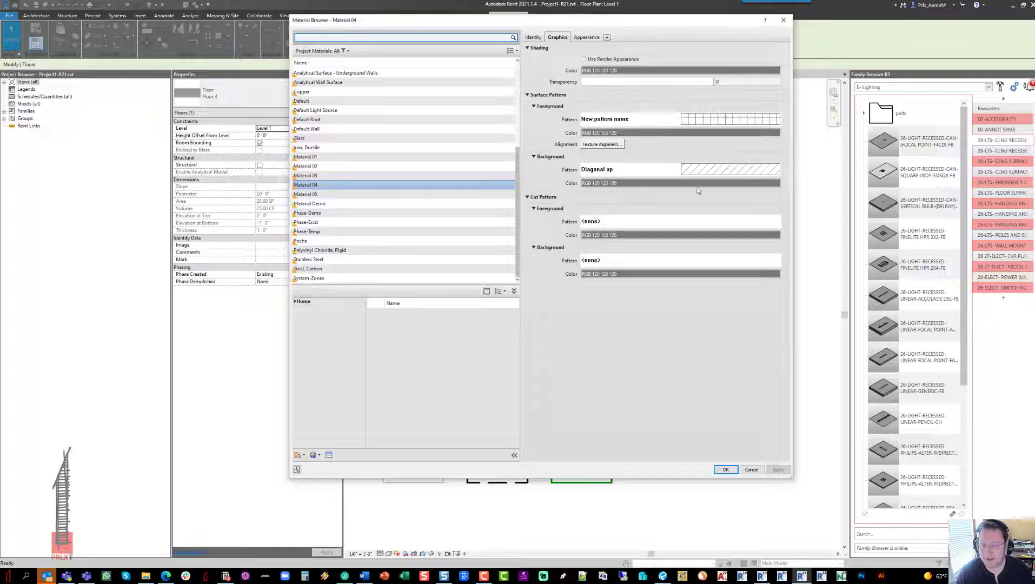
key(Return)
key(Return)
key(Return)
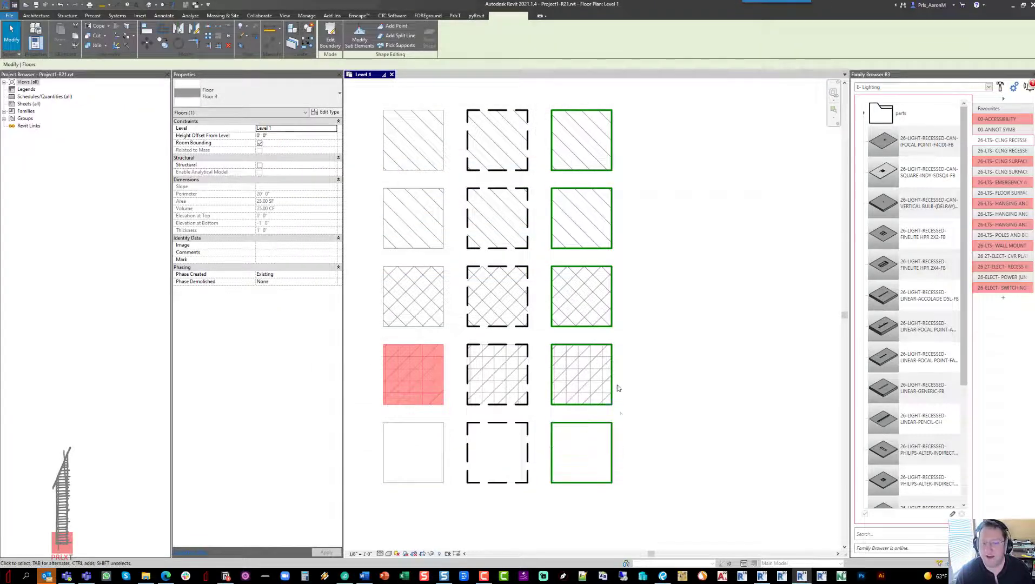
Open the project's phasing graphic overrides and place the dialog beside the sample floors.
middle_drag(606, 367, 595, 367)
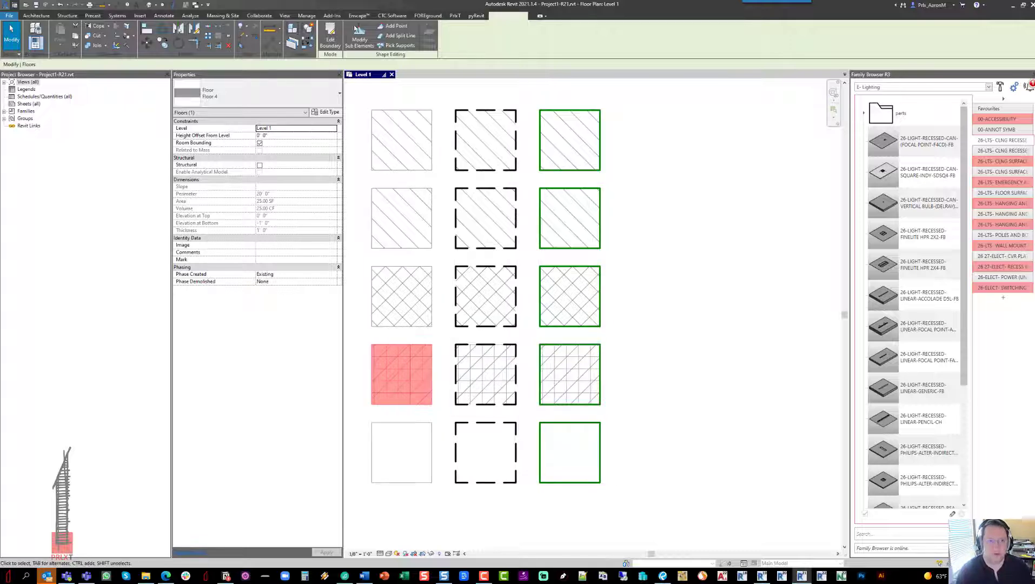
click(316, 15)
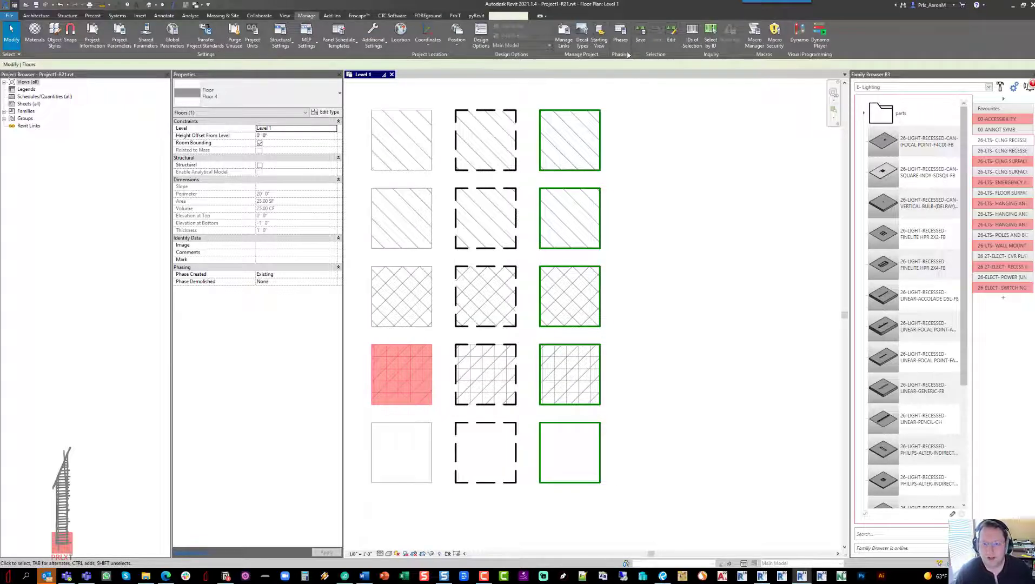
click(620, 32)
drag(680, 192, 693, 142)
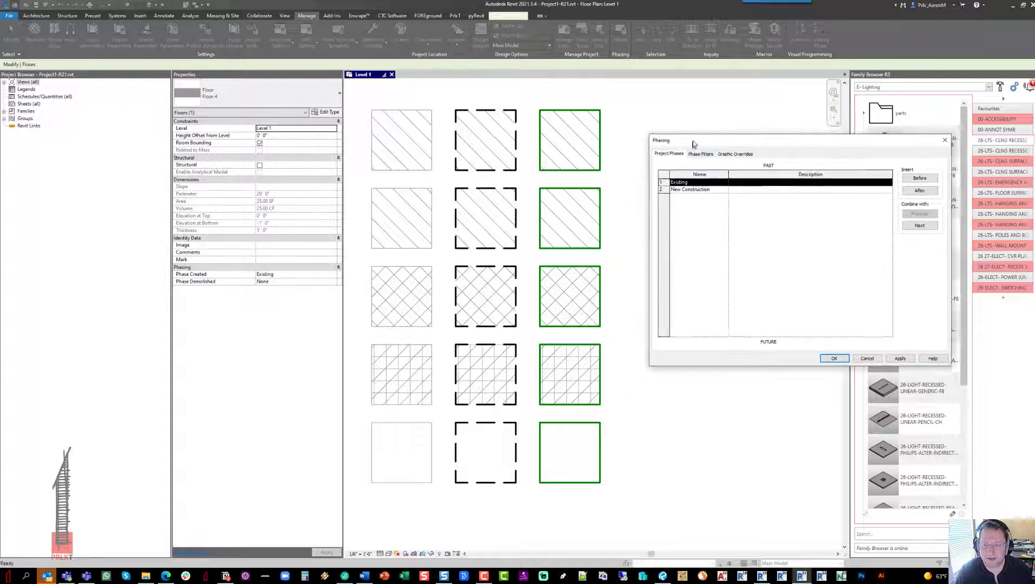
click(736, 151)
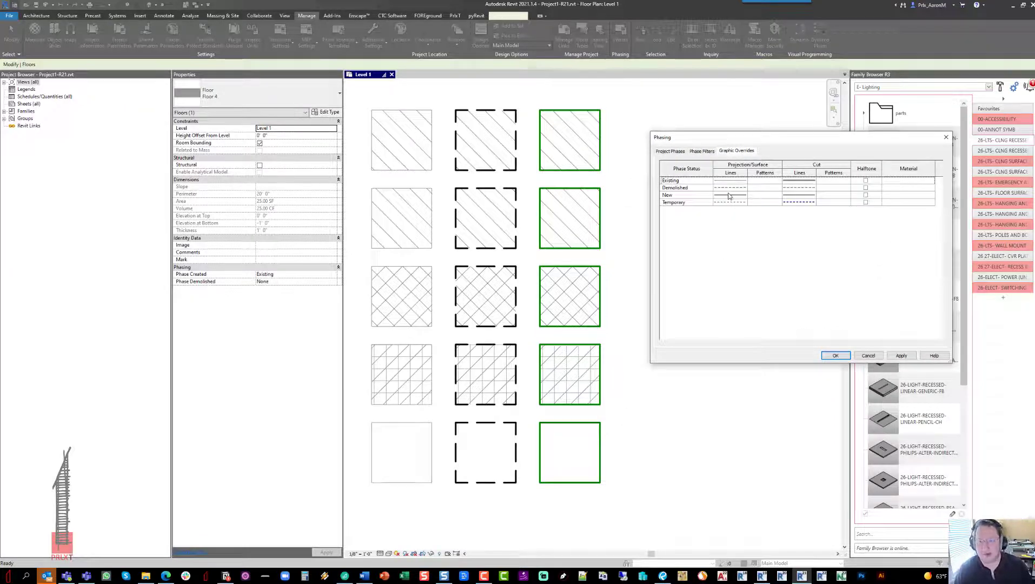
Override the projection/surface foreground pattern of the Demolished phase status with Crosshatch and apply it.
click(758, 189)
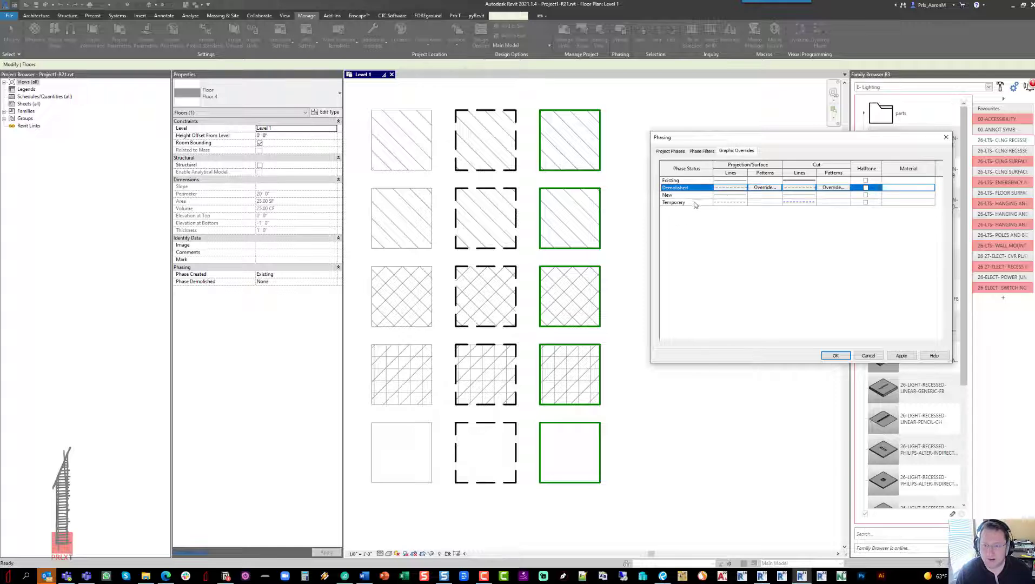
click(757, 189)
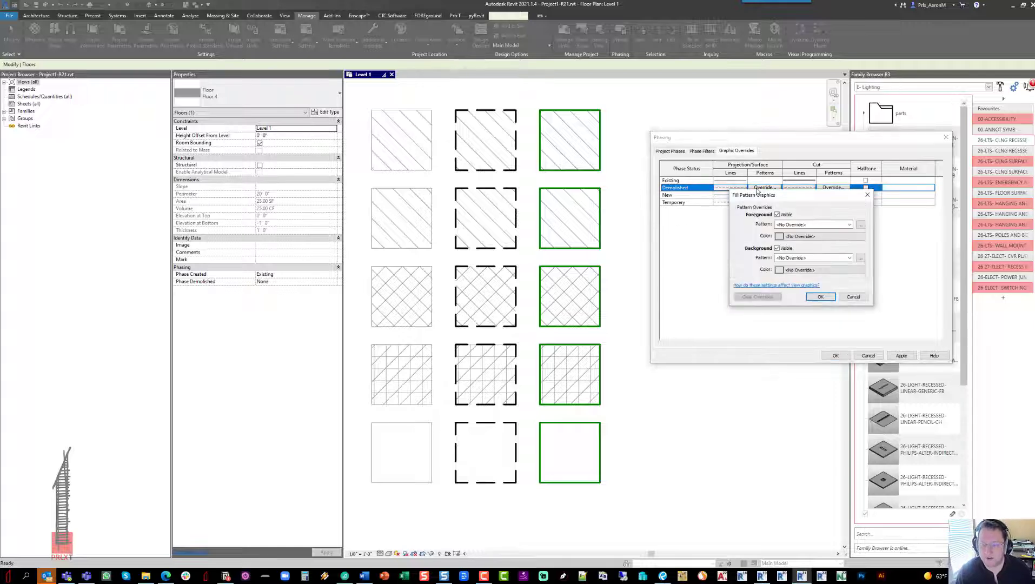
drag(766, 190, 723, 242)
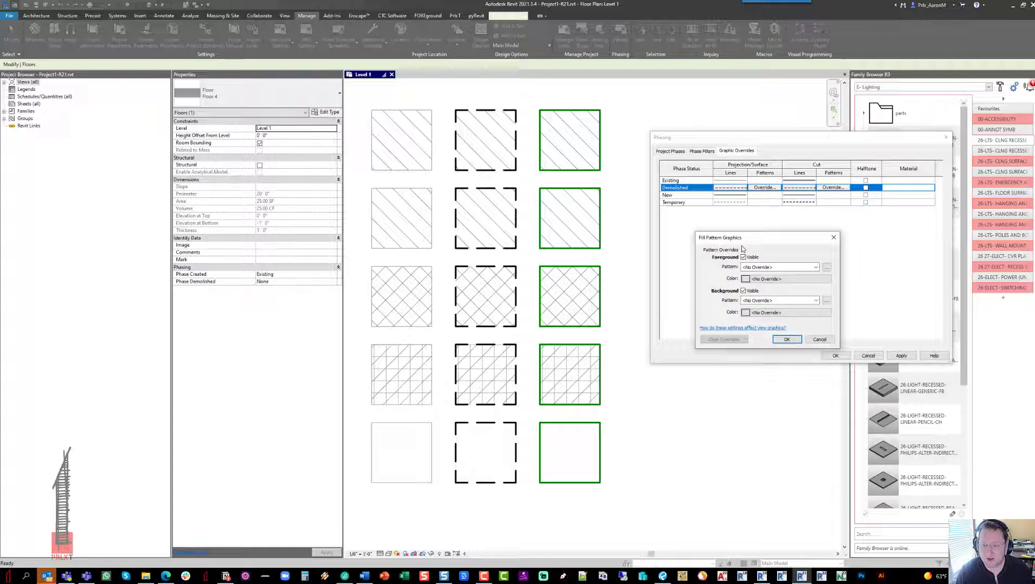
click(765, 267)
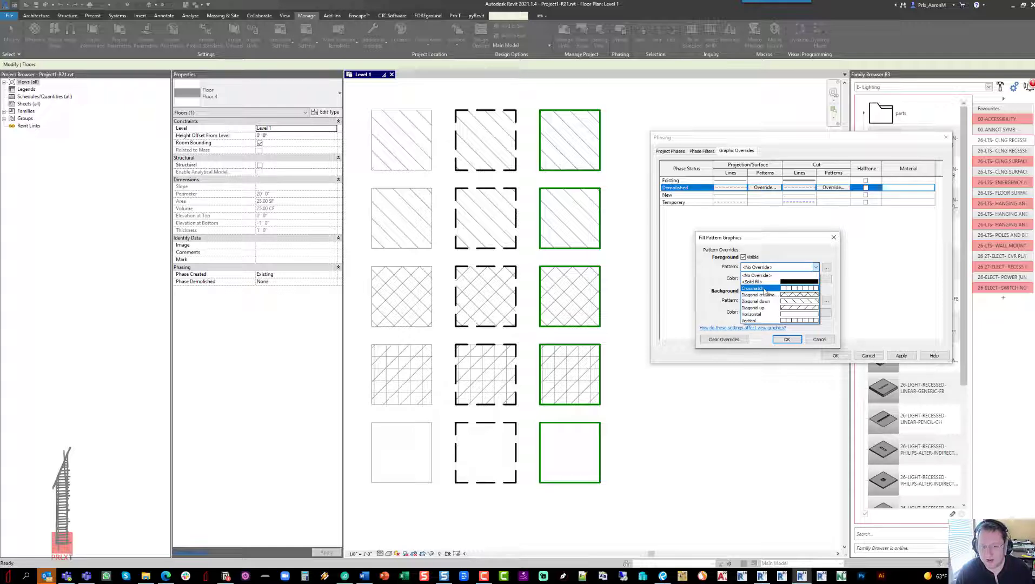
click(765, 289)
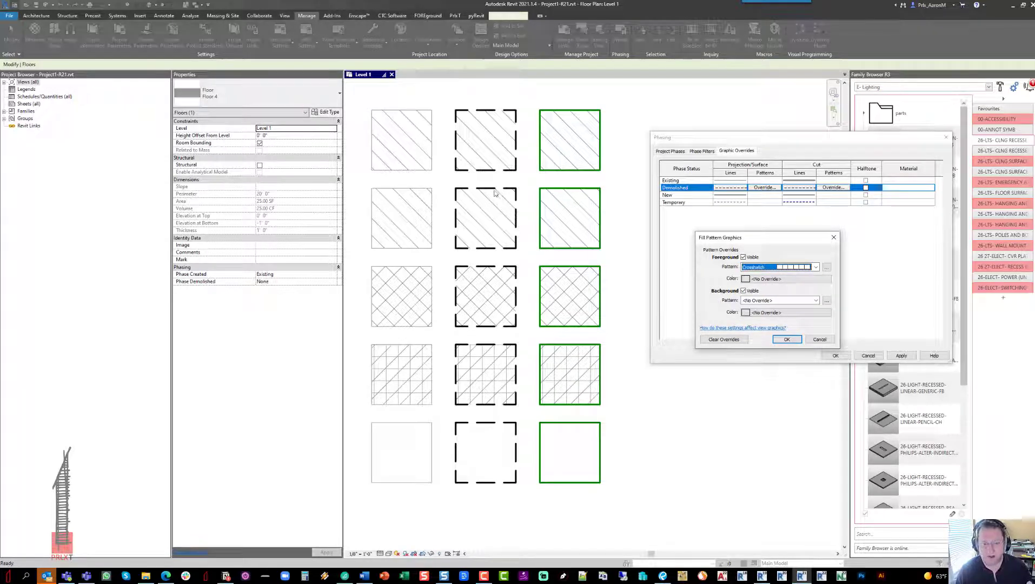
click(490, 363)
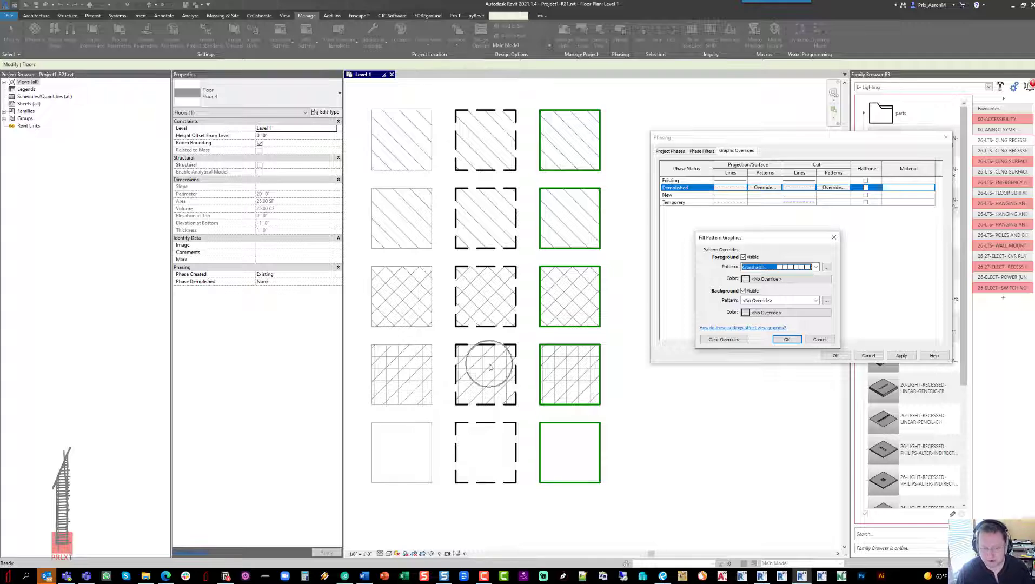
click(489, 364)
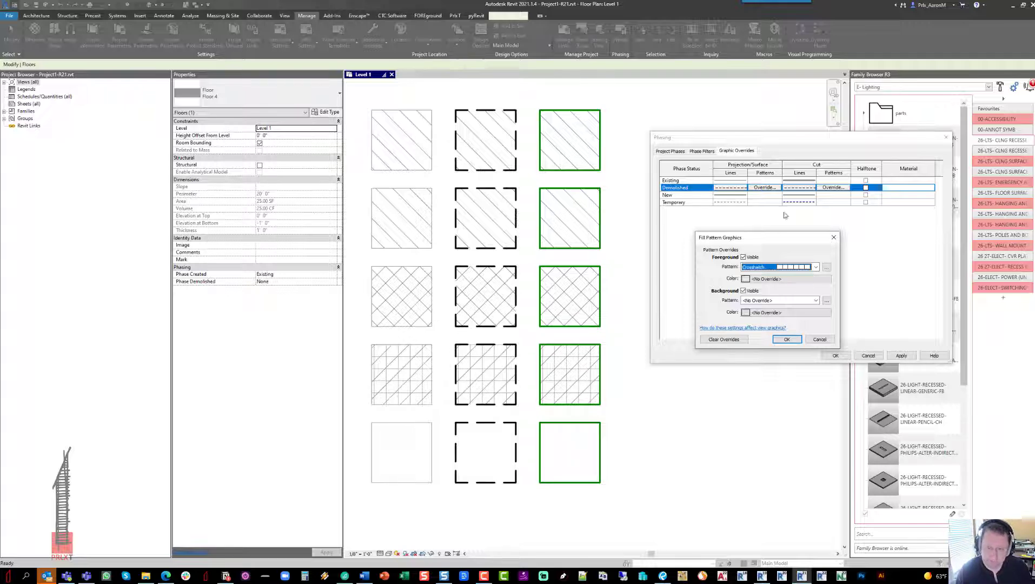
click(484, 374)
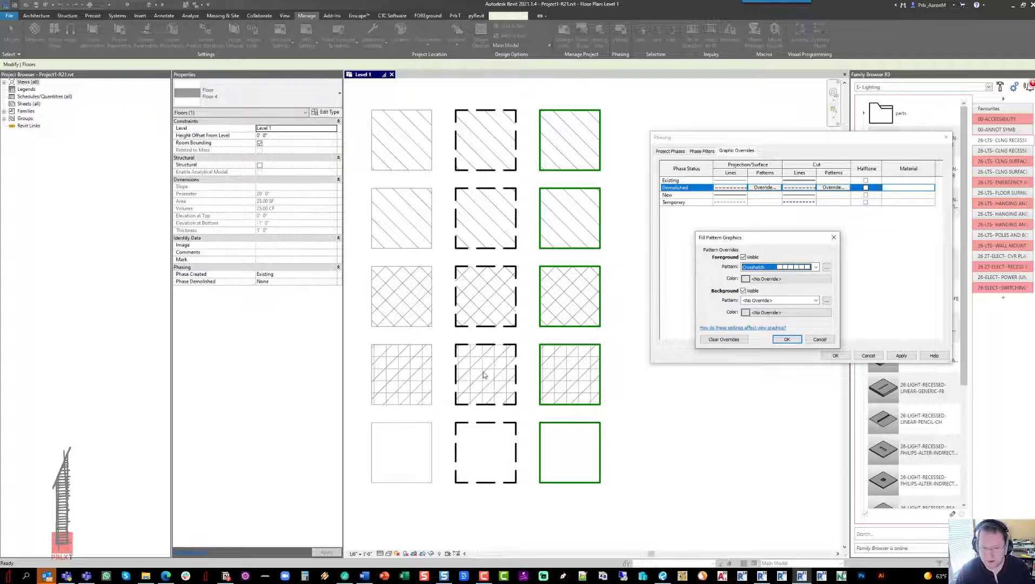
click(786, 340)
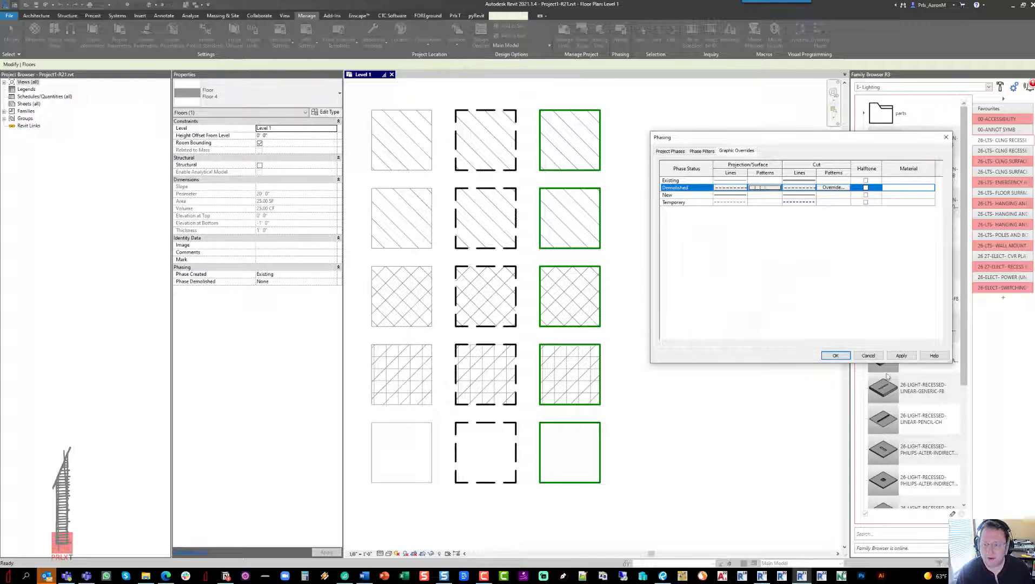
click(911, 357)
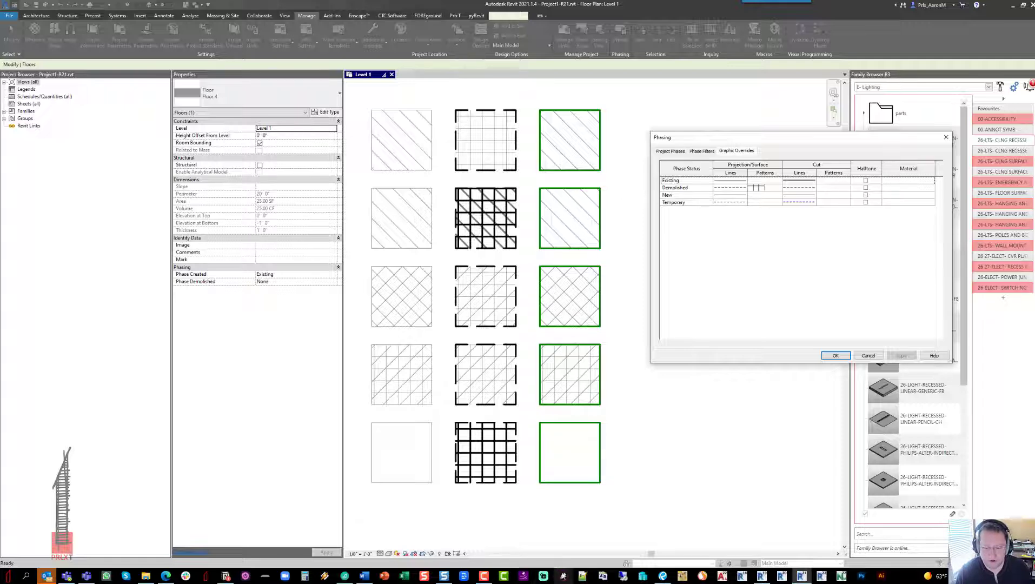
Mark the first four floor rows in red as F, B, FB and FB, underlining the B and the Demolished pattern override.
click(563, 577)
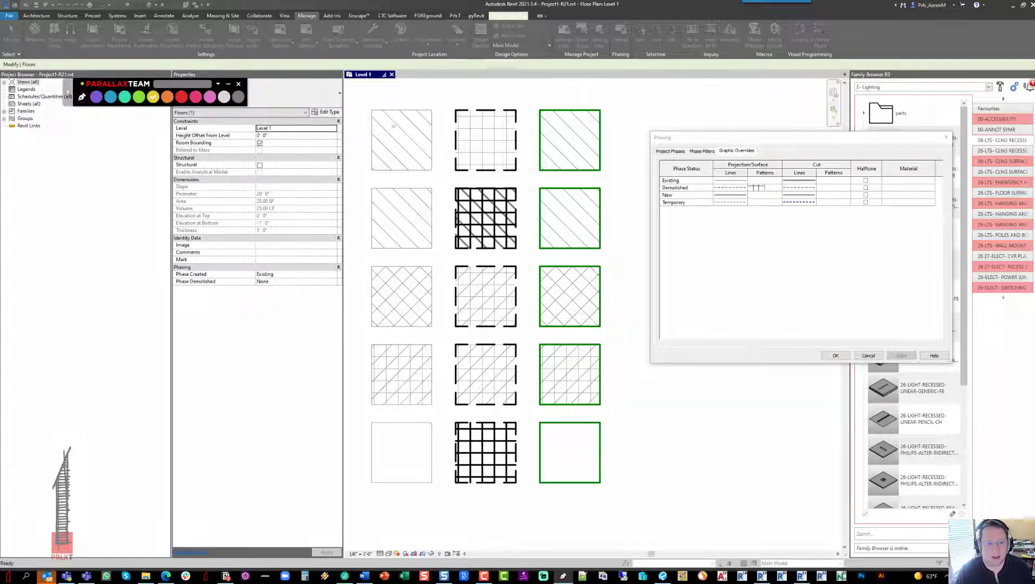
click(181, 96)
drag(351, 218, 353, 226)
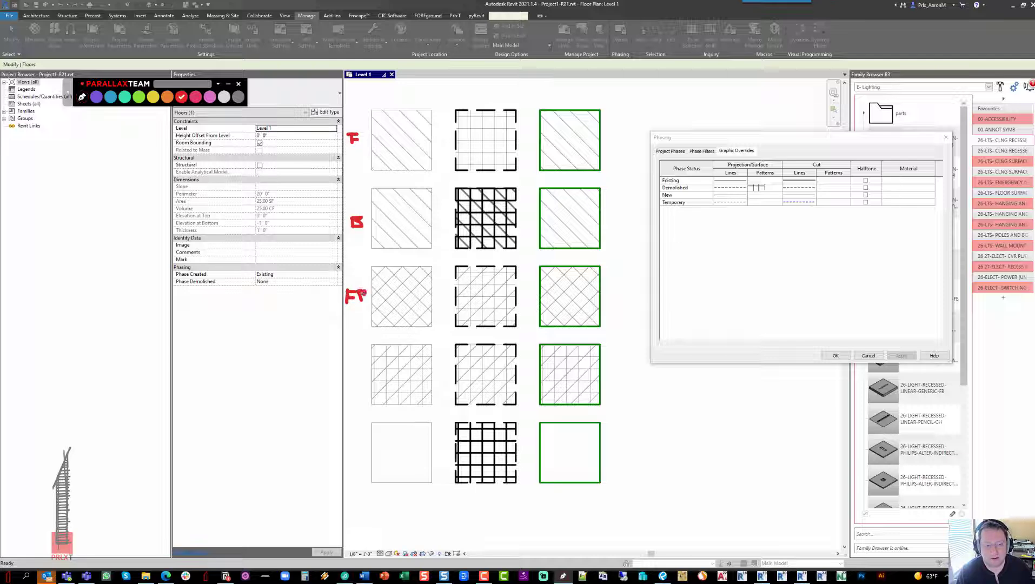
drag(343, 363, 344, 382)
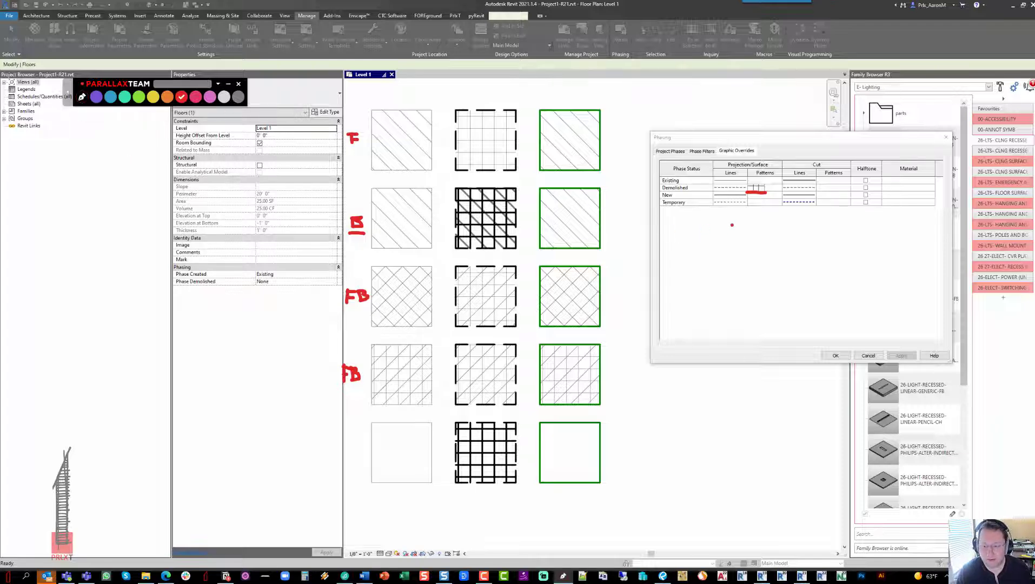
click(833, 357)
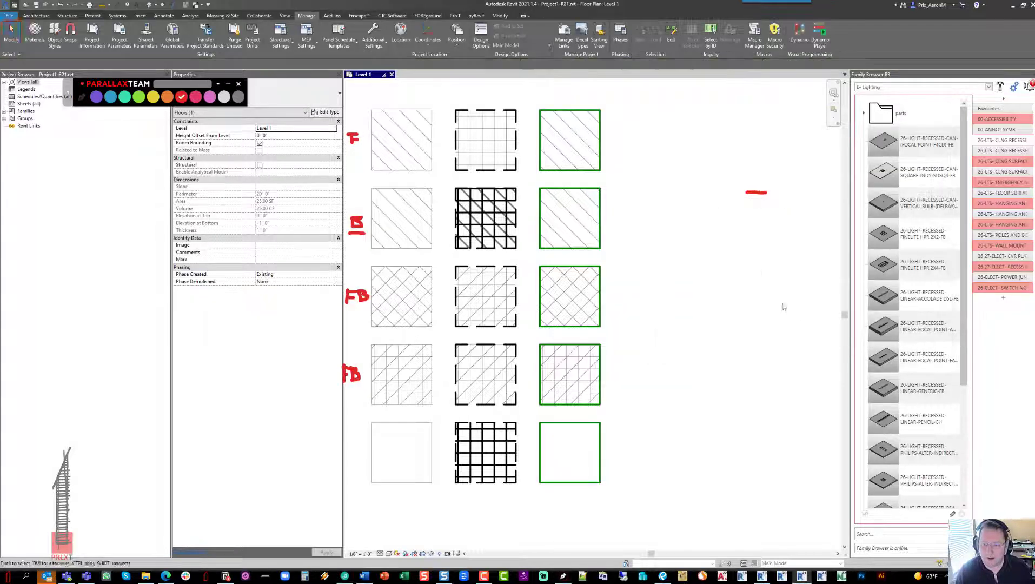
Set the Floors projection line weight to 7 in the object styles and apply it.
scroll(760, 268, up, 1)
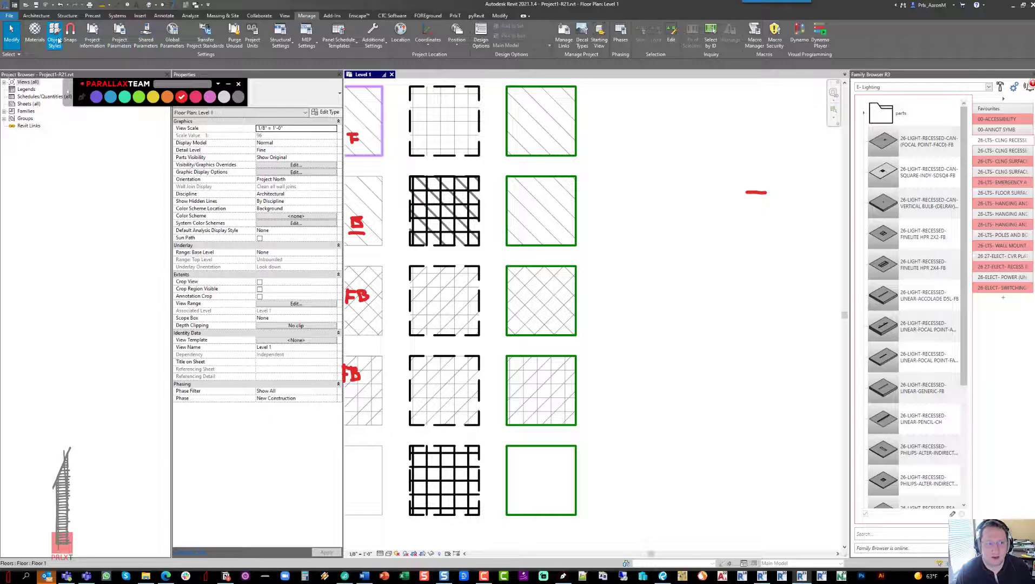
click(54, 33)
drag(704, 113, 717, 173)
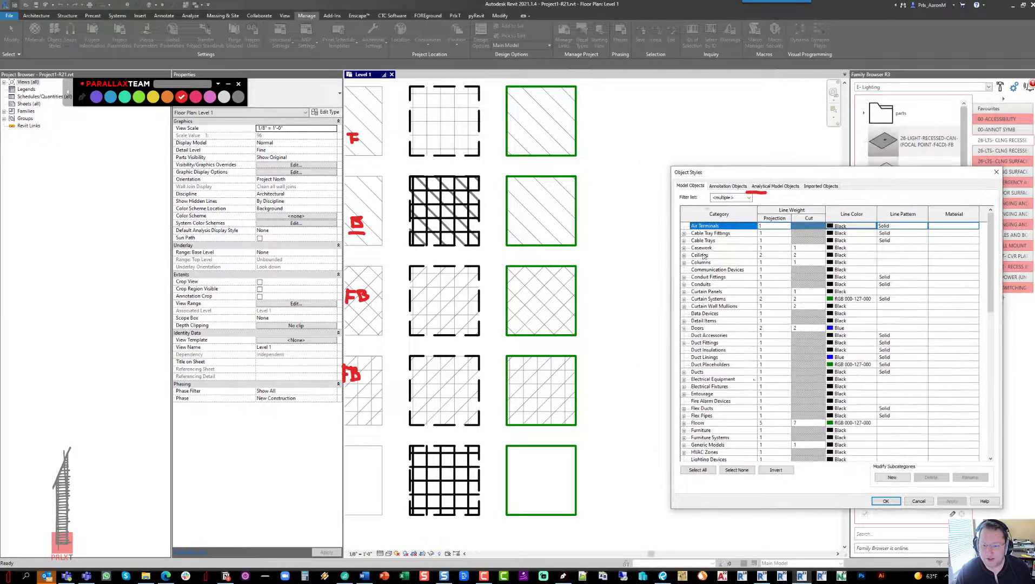
click(771, 425)
click(771, 426)
text(7)
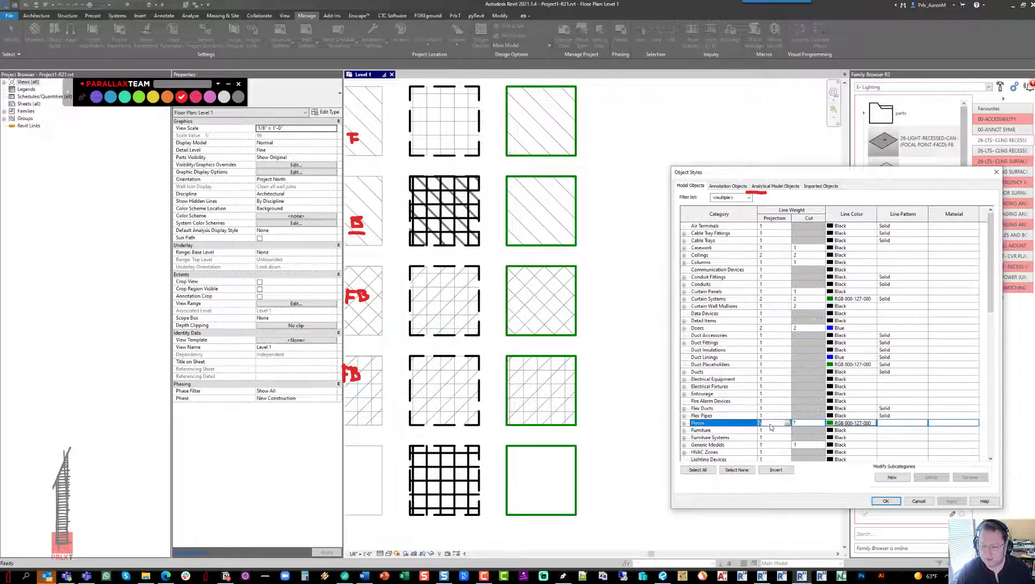
key(Return)
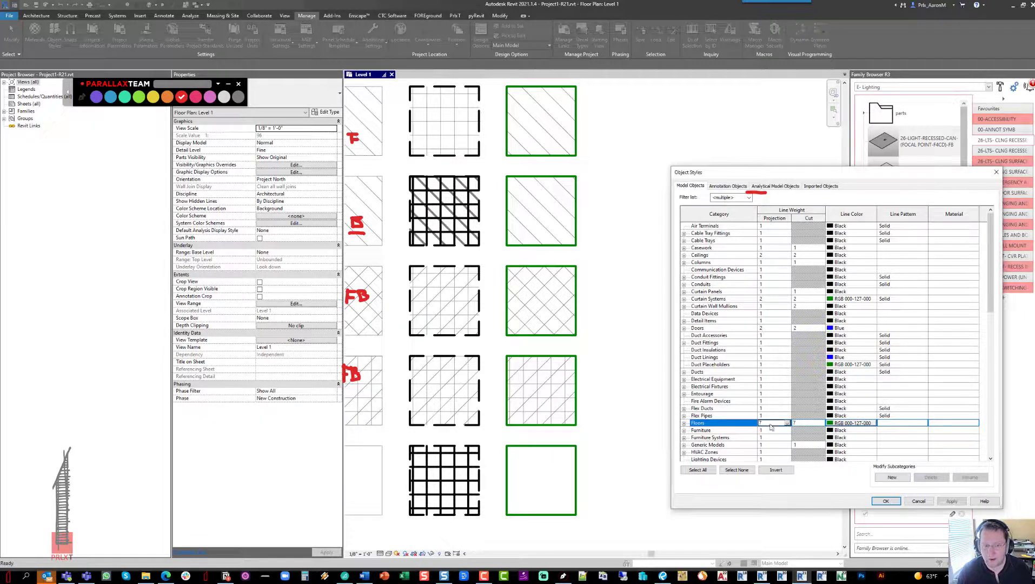
key(ctrl)
key(ctrl)
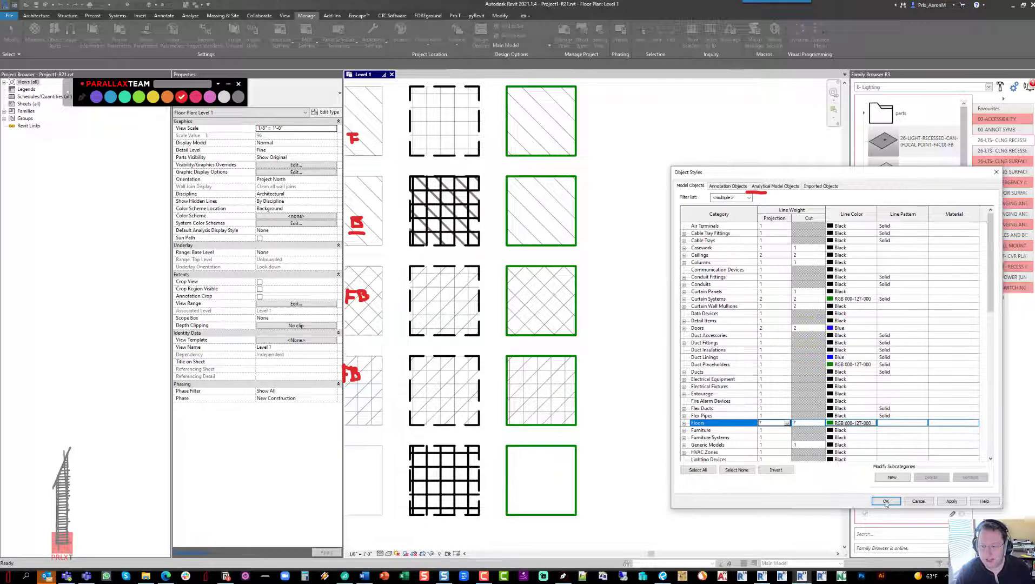
click(952, 500)
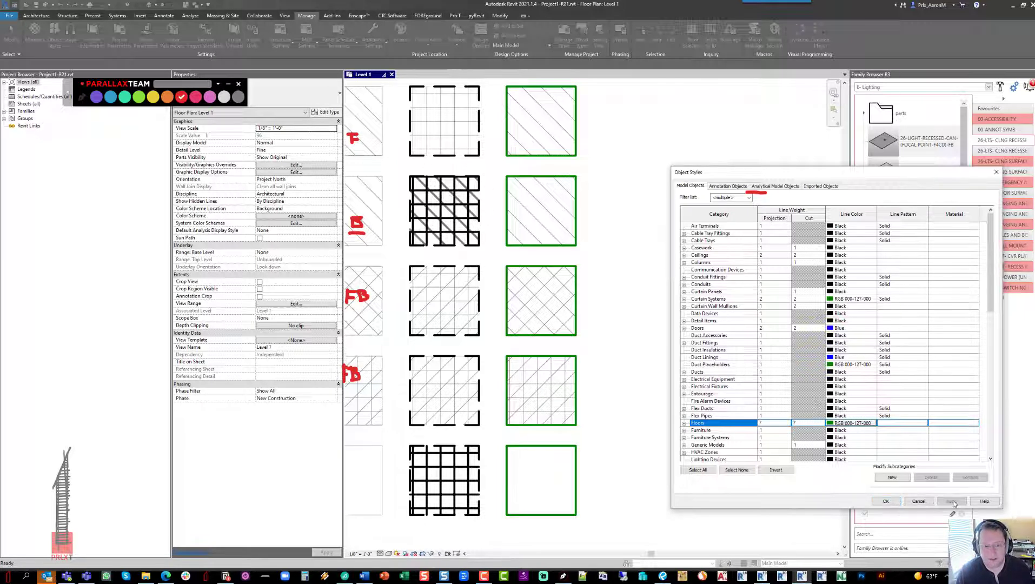
Restore the Floors projection line weight to 5 and apply it.
click(778, 424)
text(5)
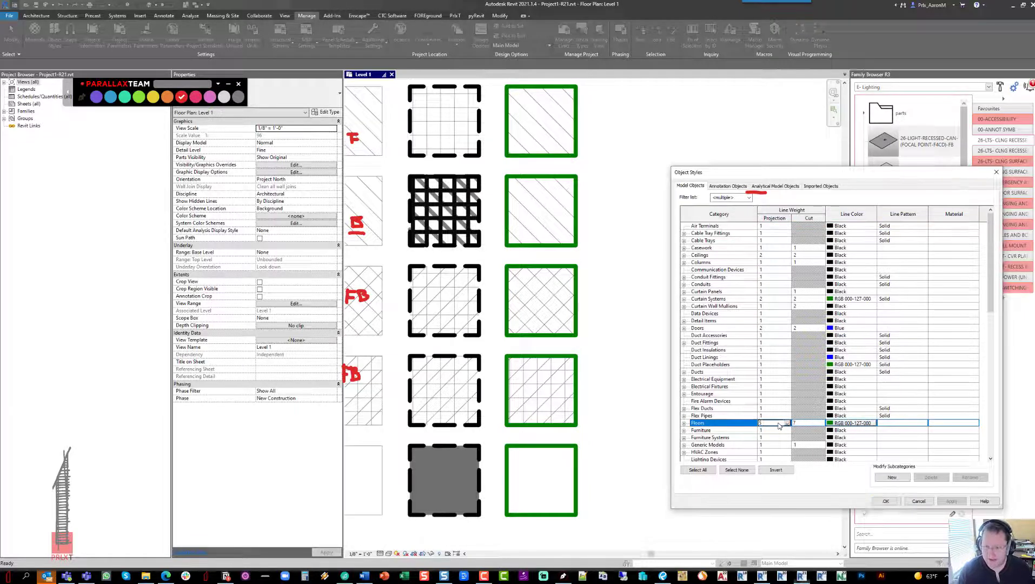
click(951, 500)
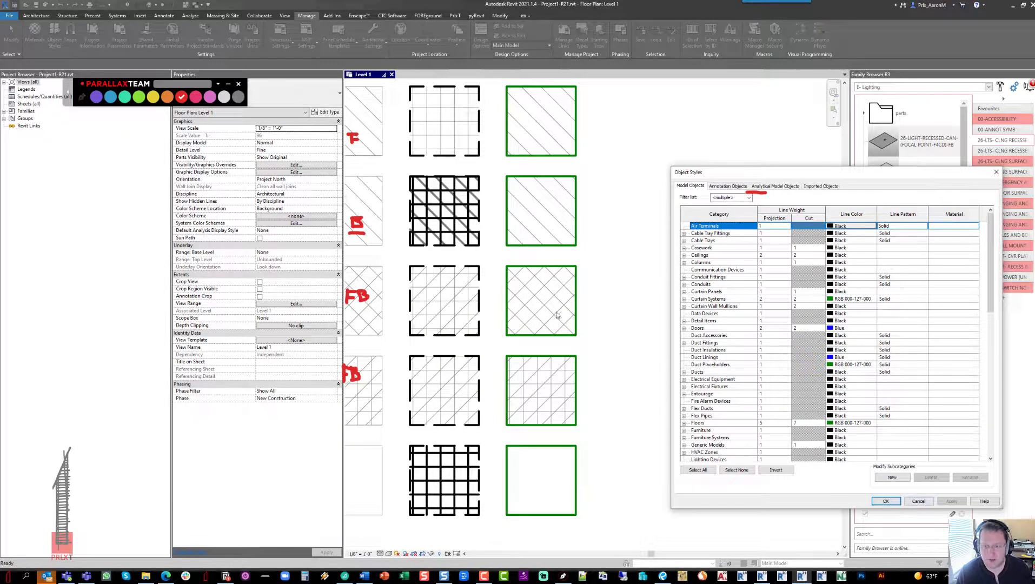
Replace the Demolished phase status's projection/surface foreground pattern override with a Crosshatch background pattern and apply it.
click(885, 500)
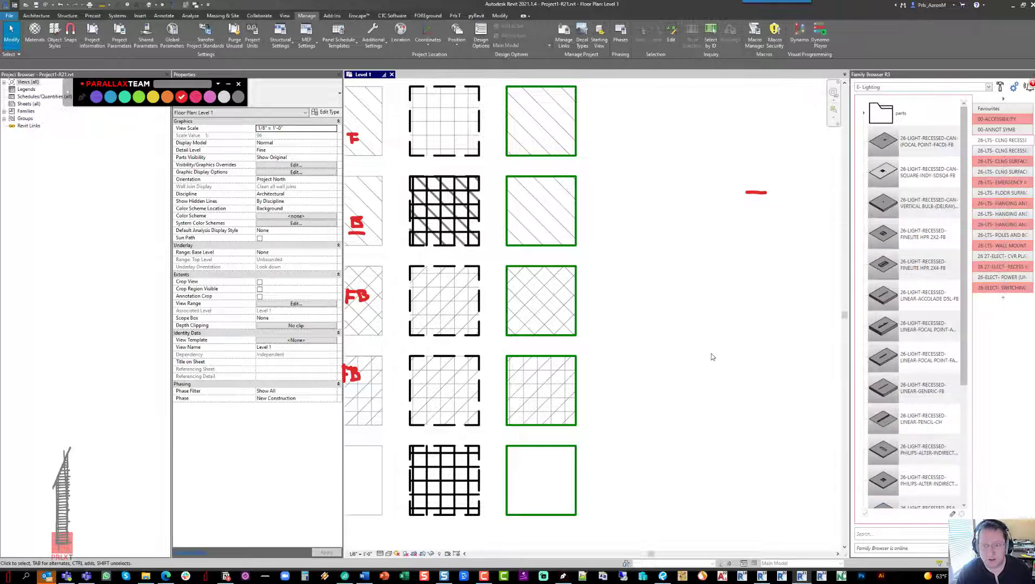
click(619, 36)
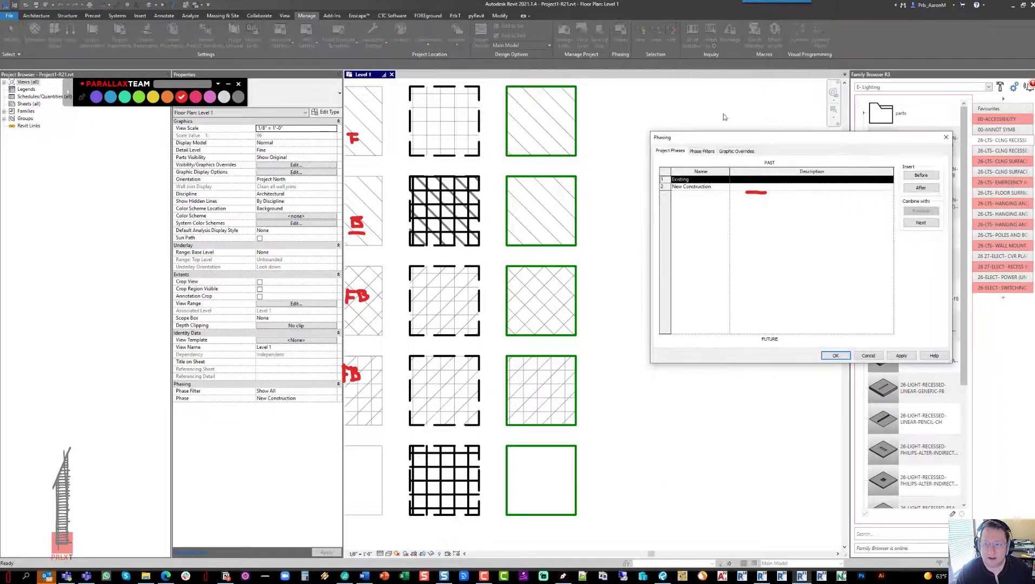
click(736, 146)
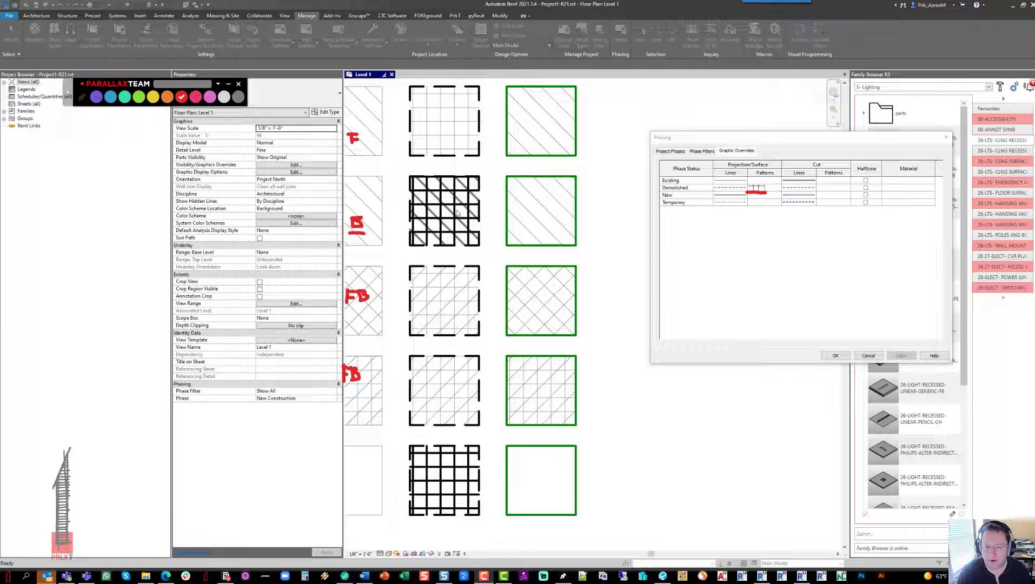
click(757, 189)
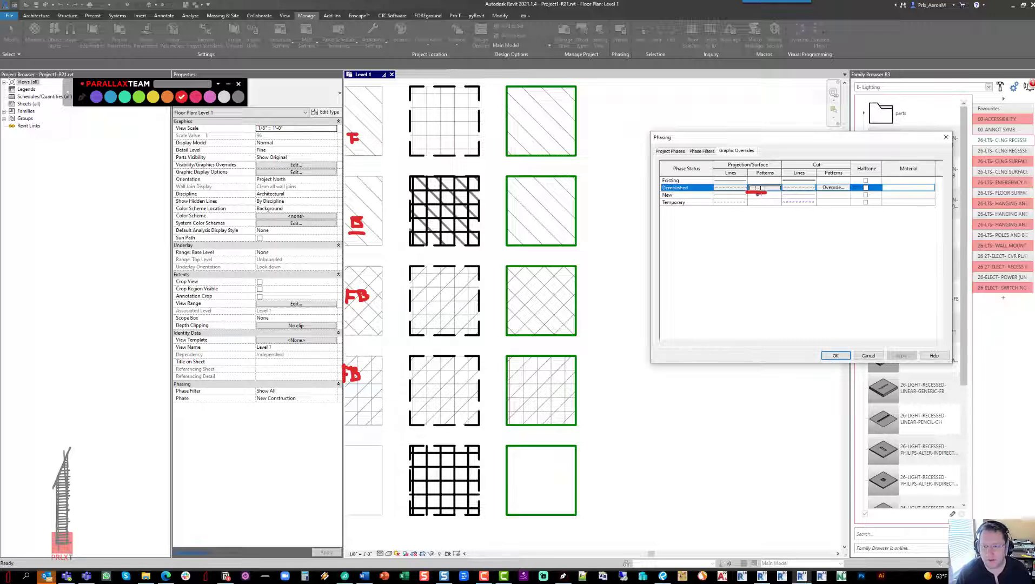
click(757, 188)
click(730, 339)
click(774, 300)
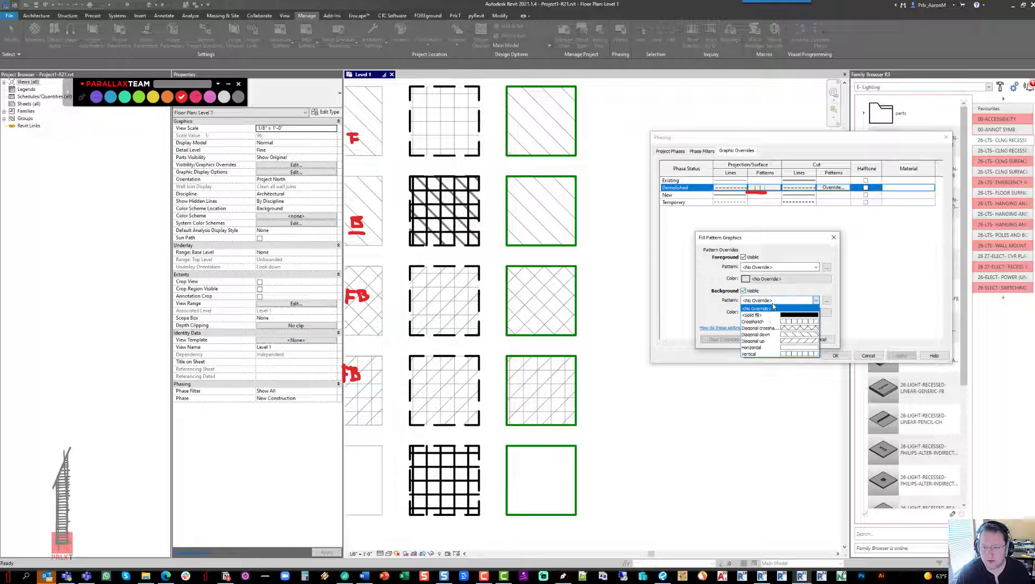
click(757, 321)
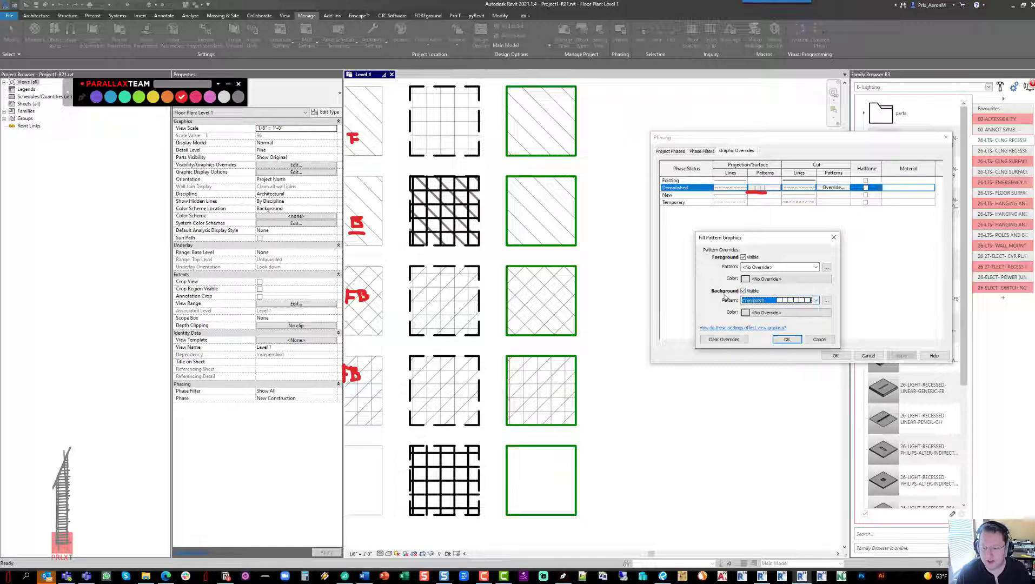
click(785, 340)
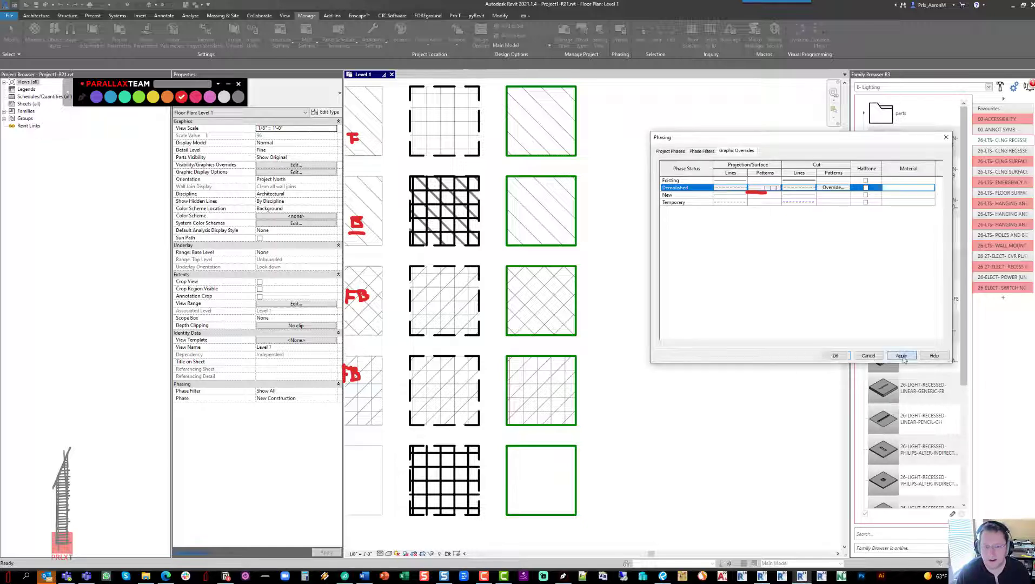
click(901, 355)
click(841, 358)
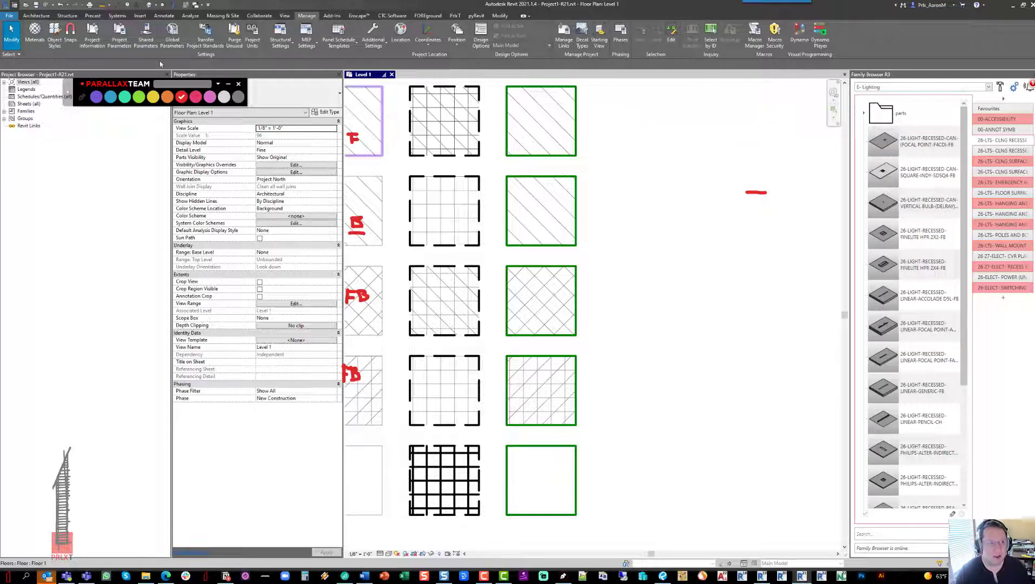
Clear the projection/surface pattern overrides of the Demolished phase status in the phasing graphic overrides.
click(627, 39)
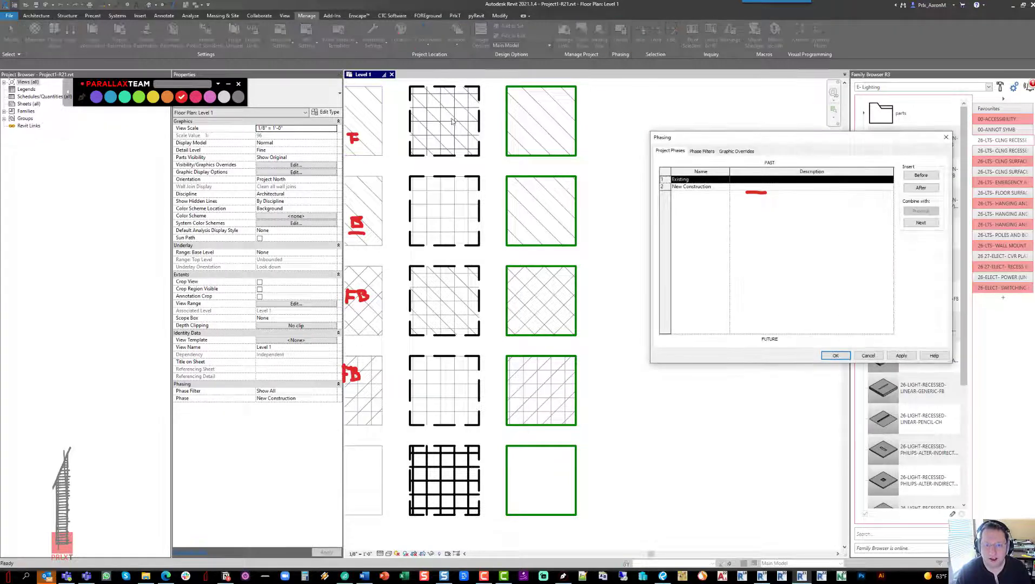
click(443, 215)
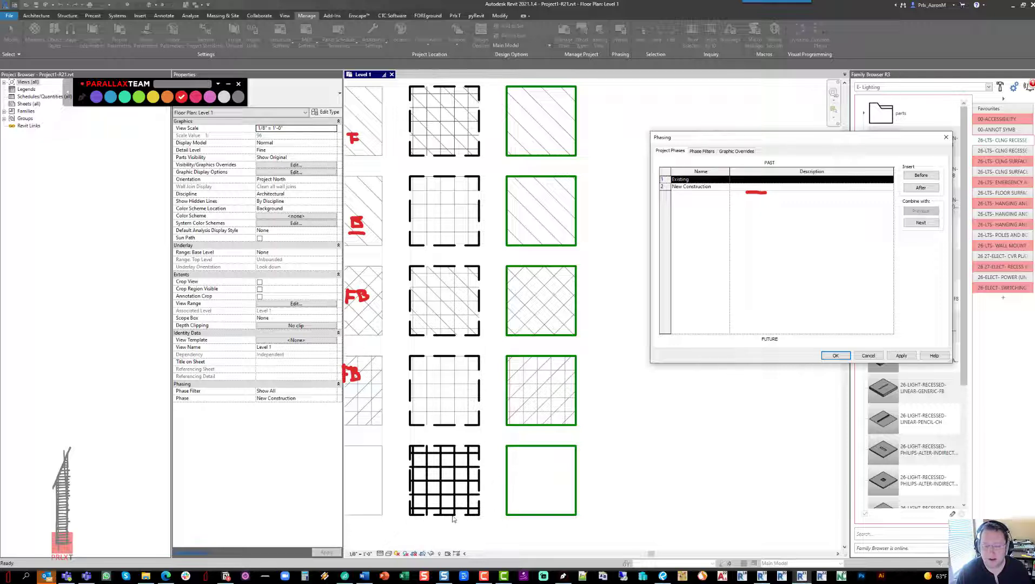
click(727, 154)
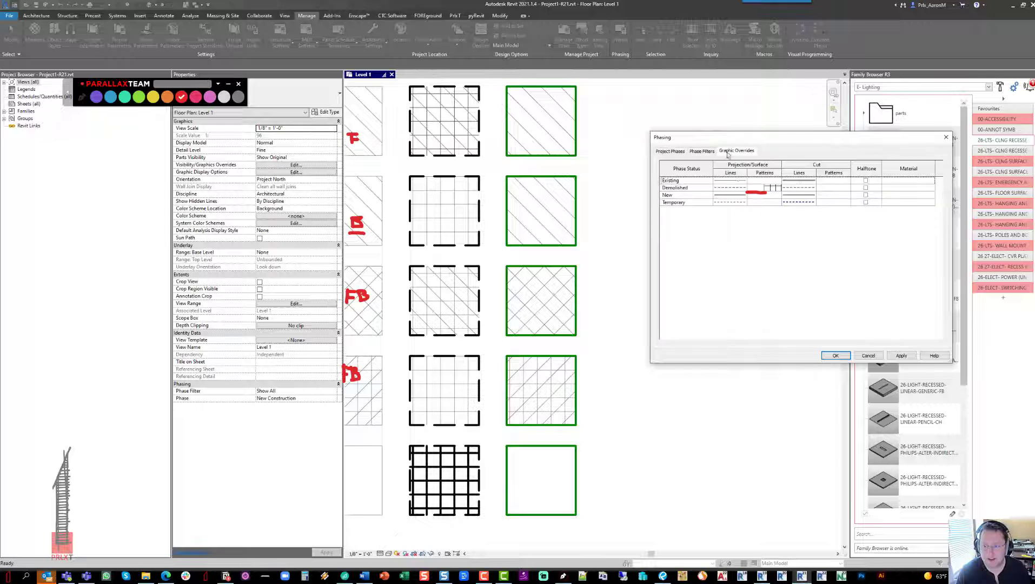
click(774, 188)
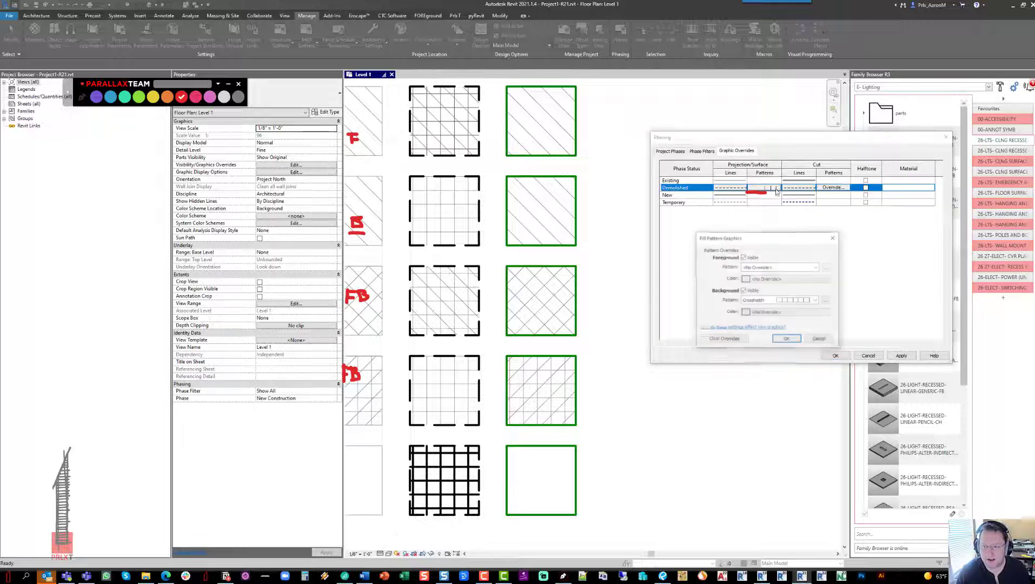
click(724, 339)
click(786, 339)
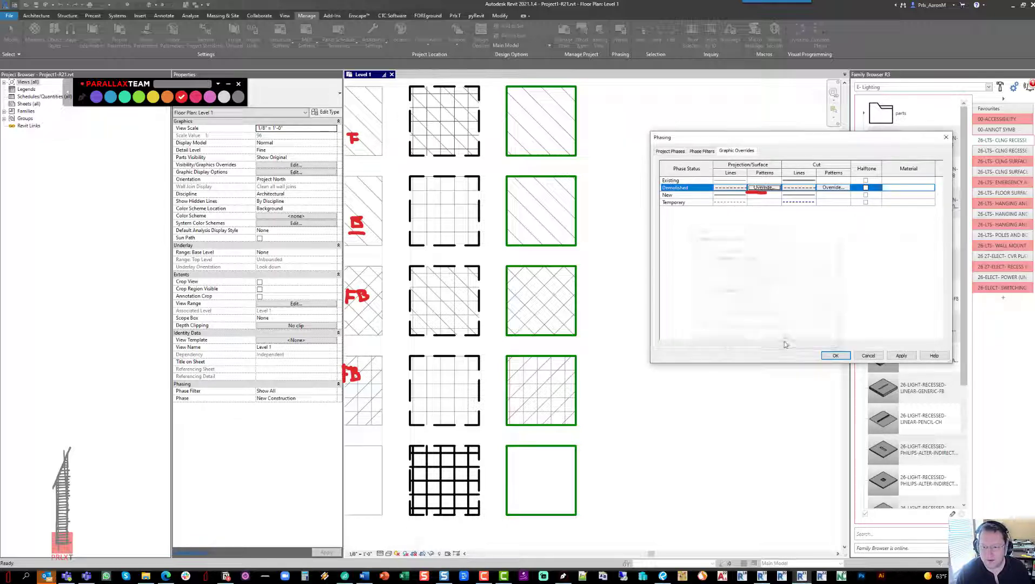
Assign Material Demo as the Demolished phase status's material and apply the phasing overrides.
click(931, 189)
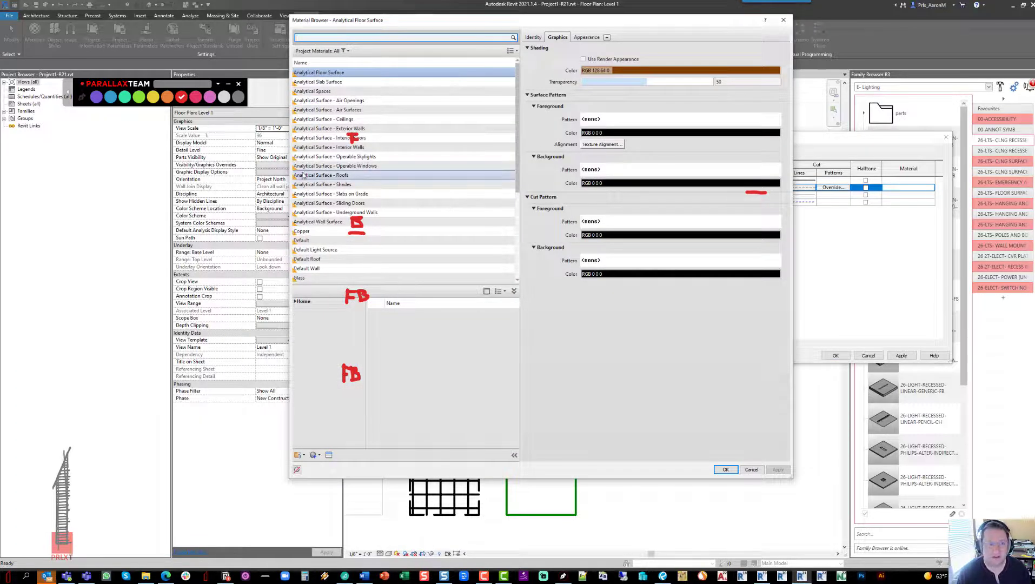
scroll(314, 255, down, 3)
scroll(314, 255, down, 2)
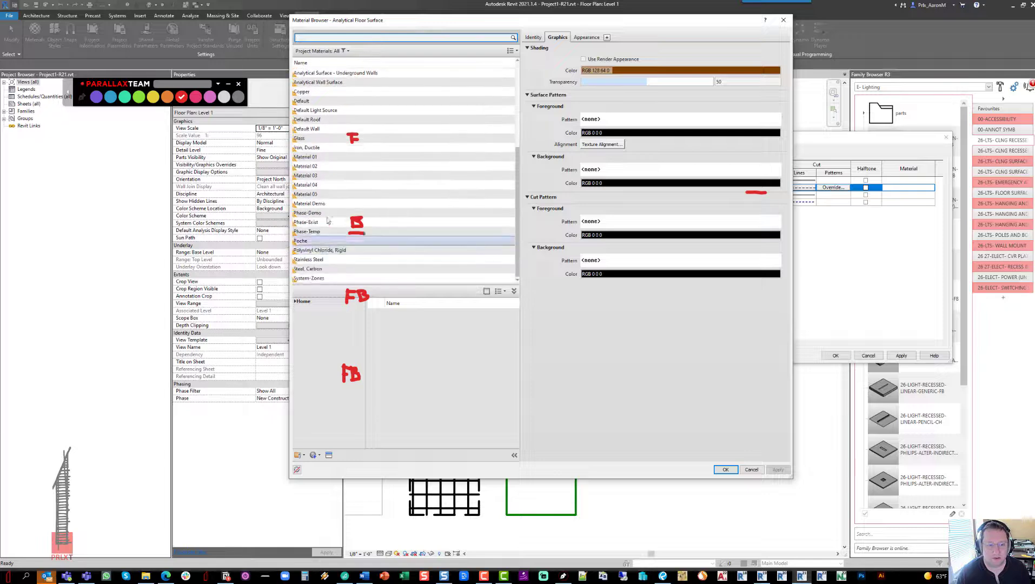
click(352, 203)
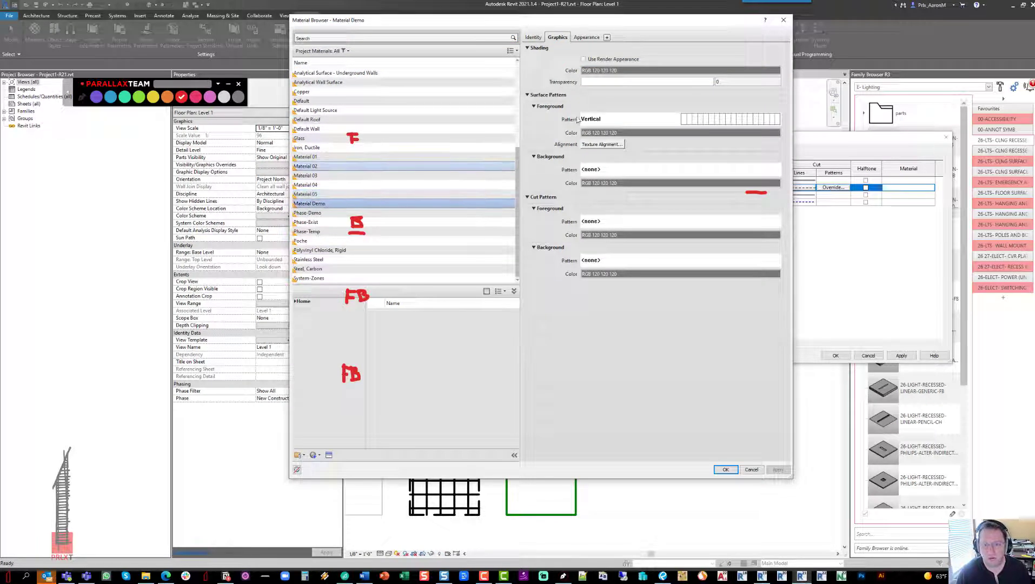
click(627, 119)
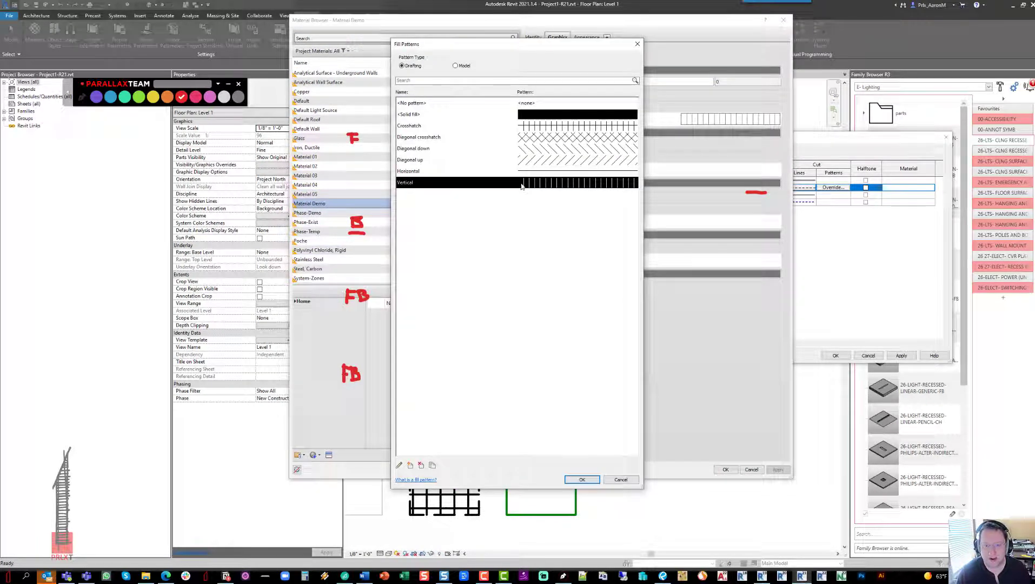
click(576, 479)
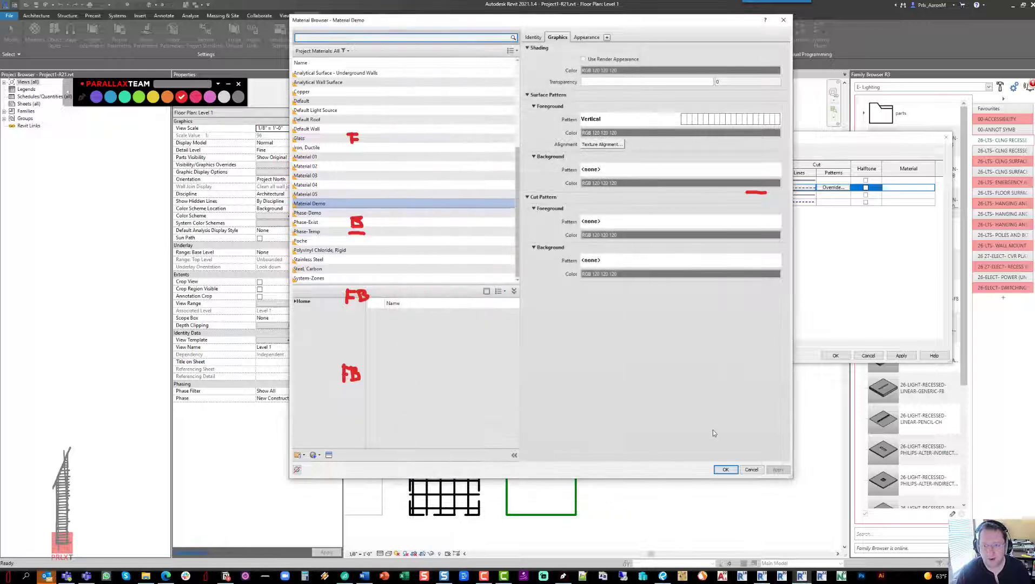
click(725, 470)
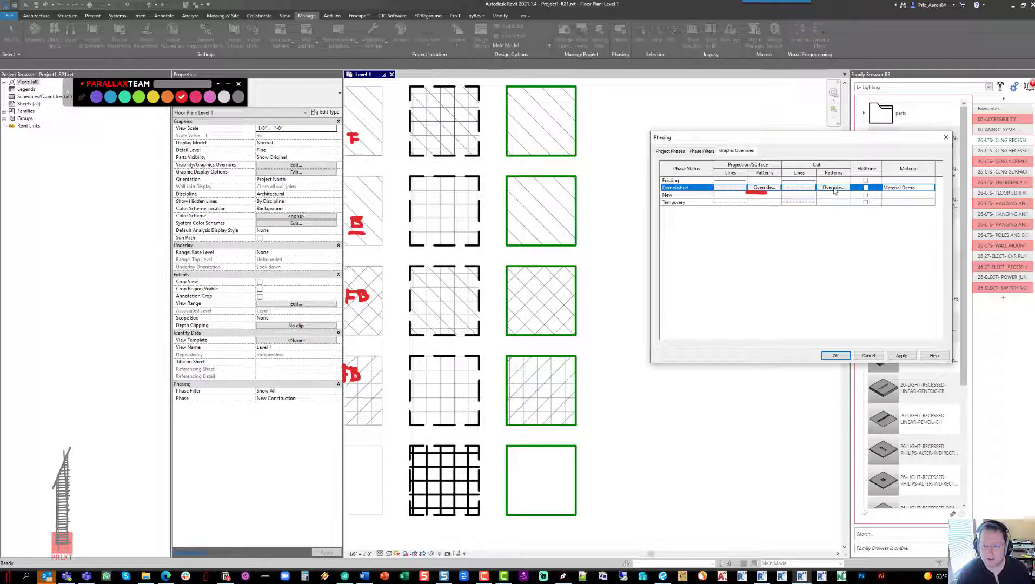
click(765, 181)
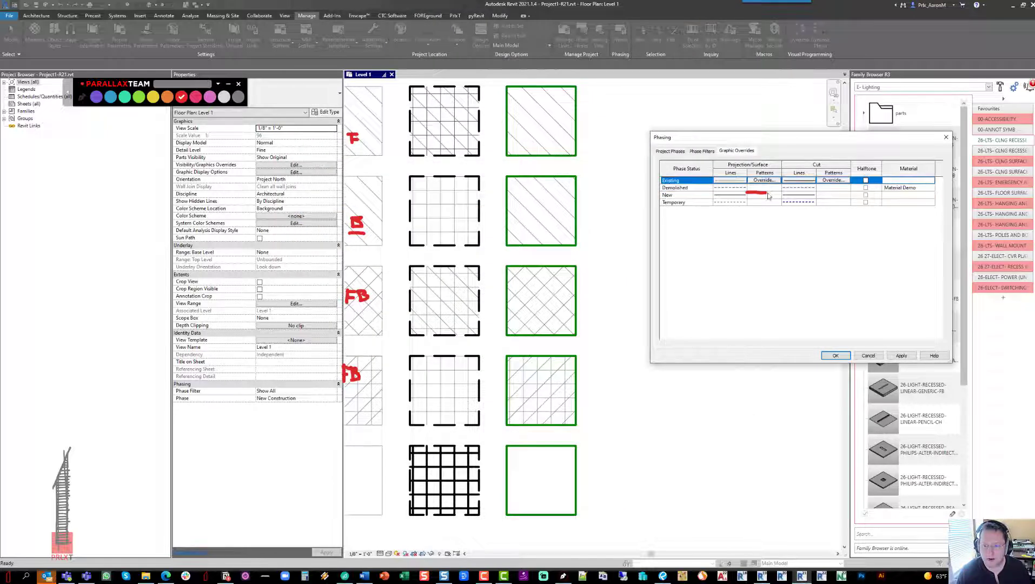
click(901, 356)
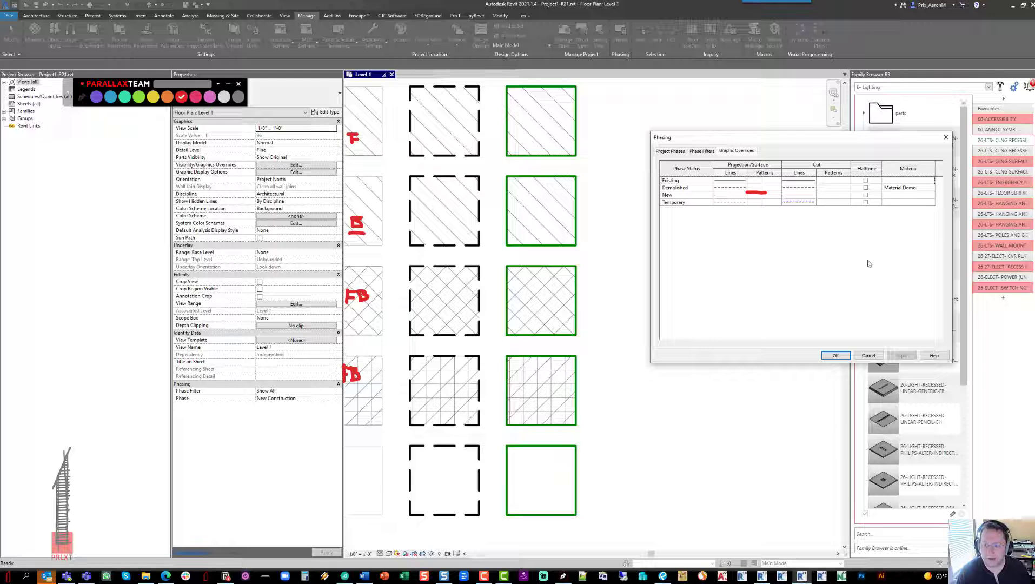
Set Material Demo's surface background pattern to Vertical and its foreground pattern to none, and apply the change.
click(924, 188)
click(932, 188)
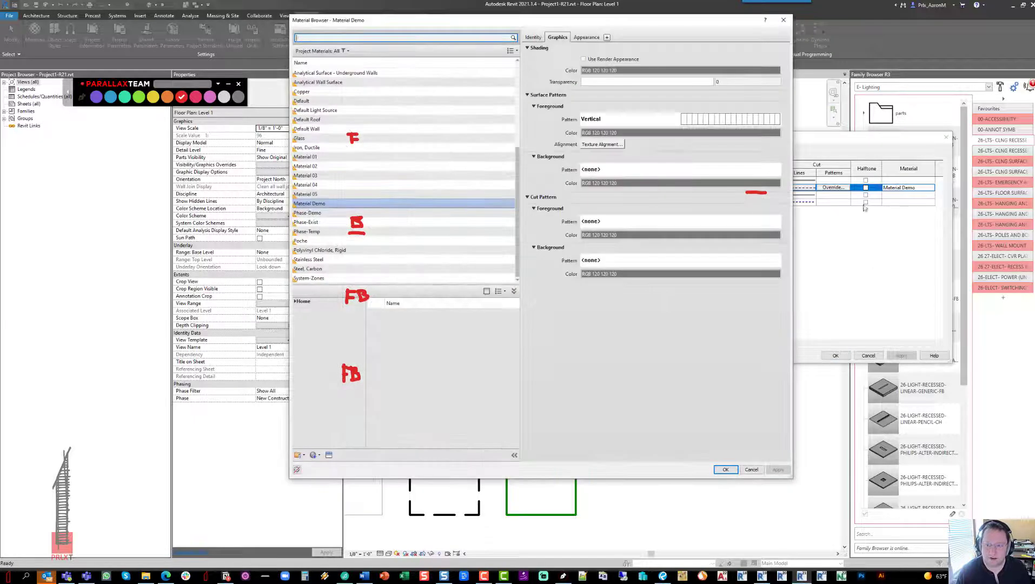
click(664, 169)
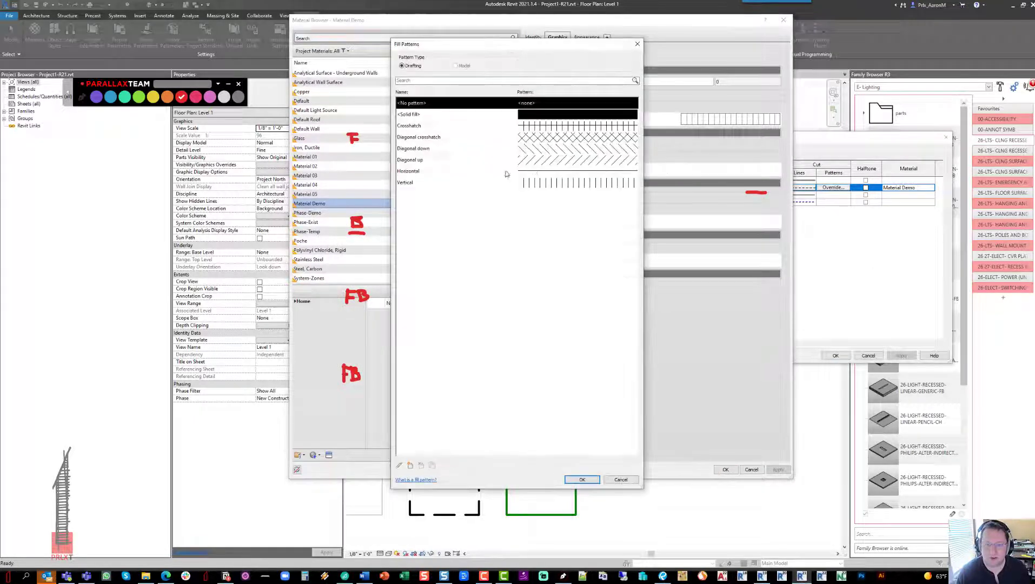
click(508, 181)
click(580, 479)
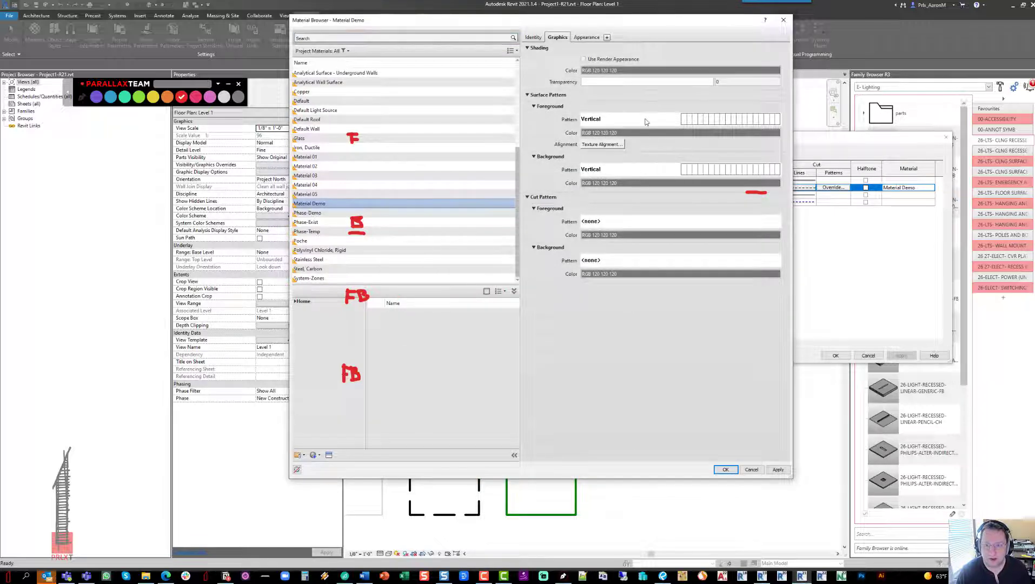
click(647, 121)
click(439, 104)
click(582, 479)
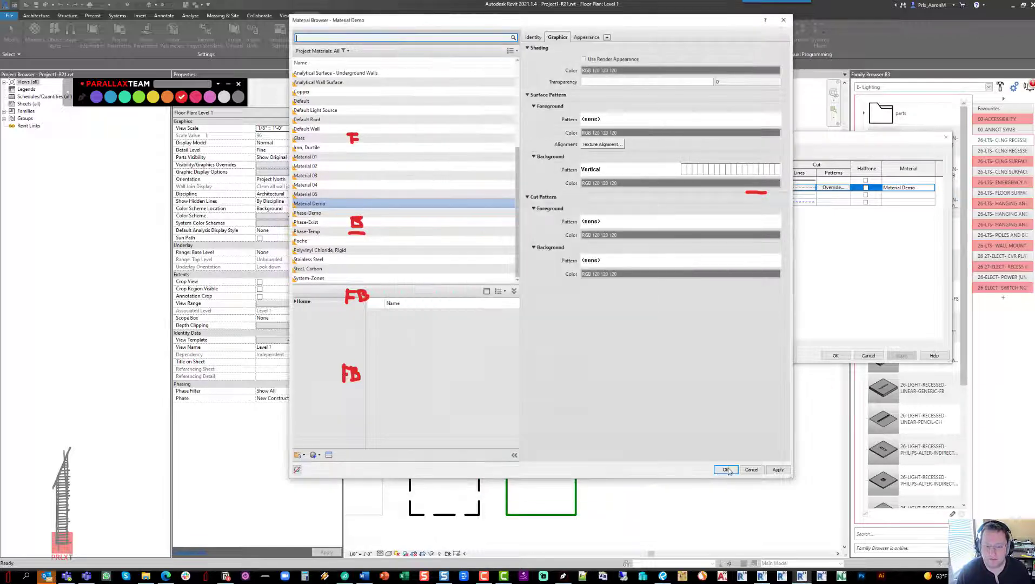
click(725, 469)
click(901, 356)
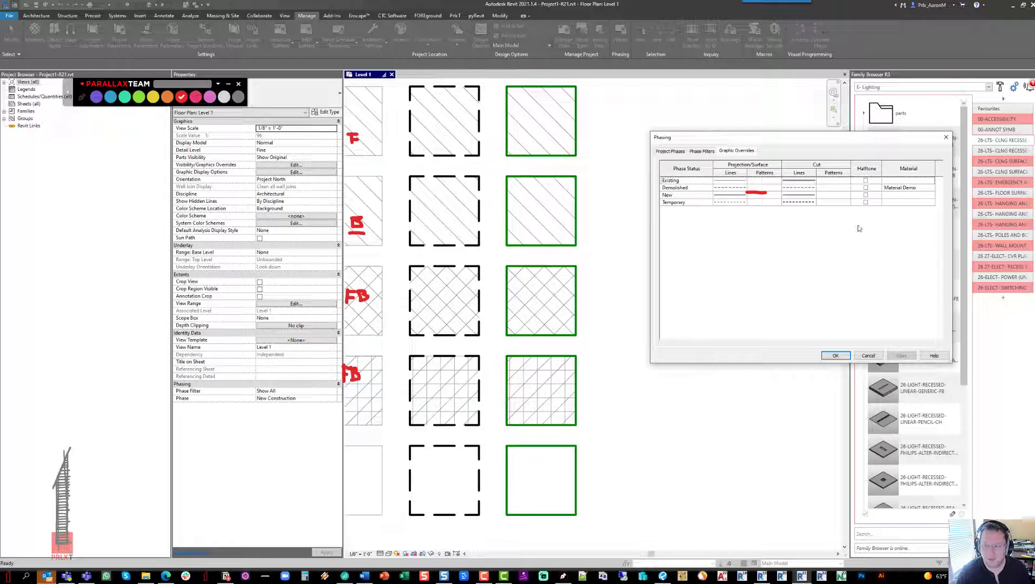
click(905, 188)
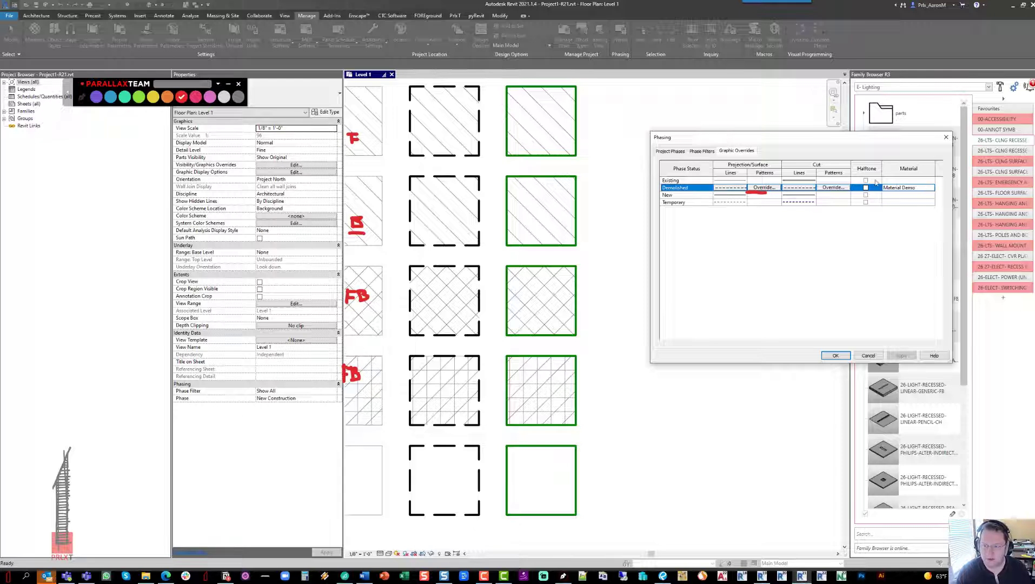
click(929, 188)
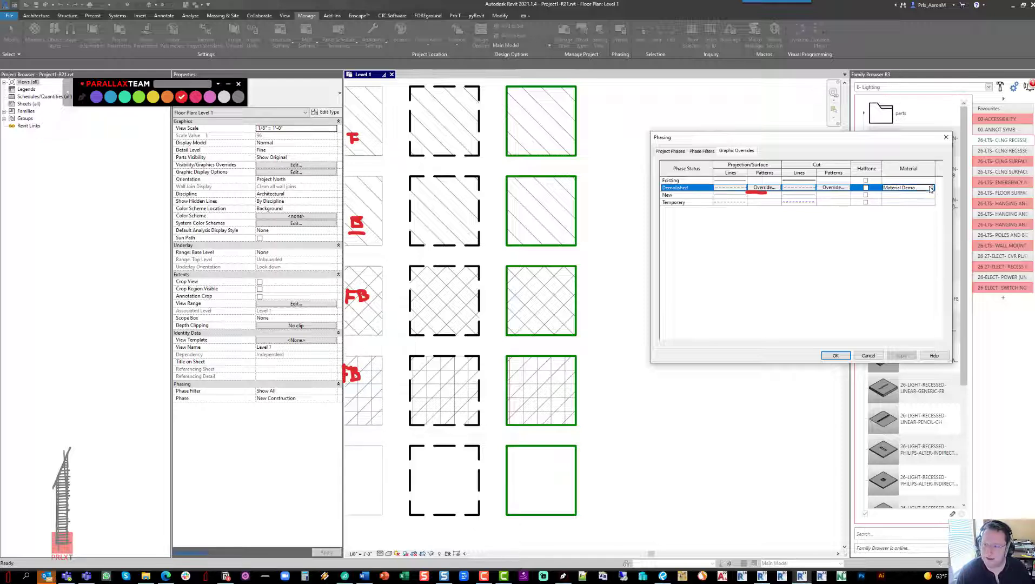
click(931, 189)
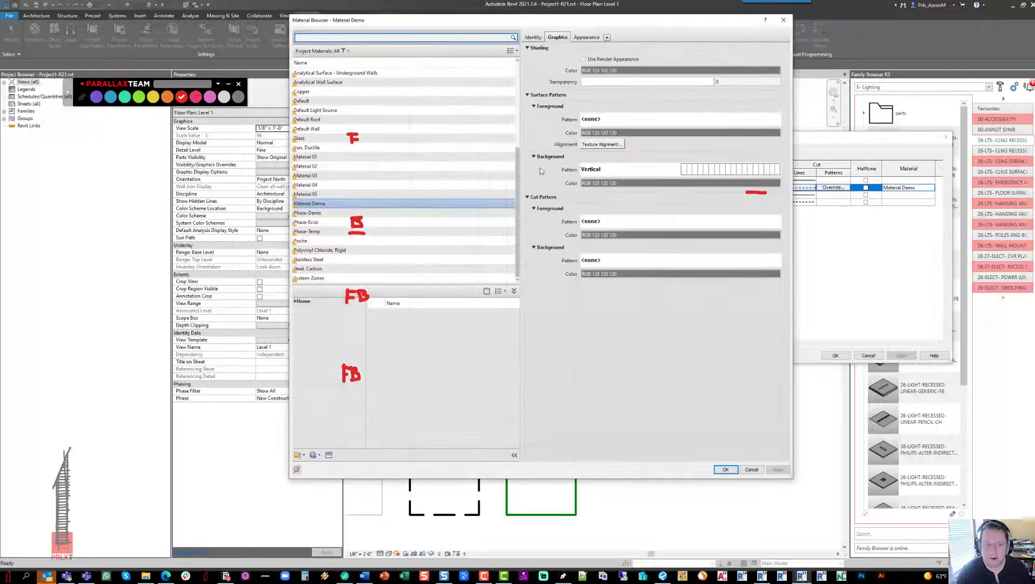
key(Escape)
Override the Demolished status's projection/surface foreground pattern with Crosshatch again, apply it and close the phasing settings.
click(776, 187)
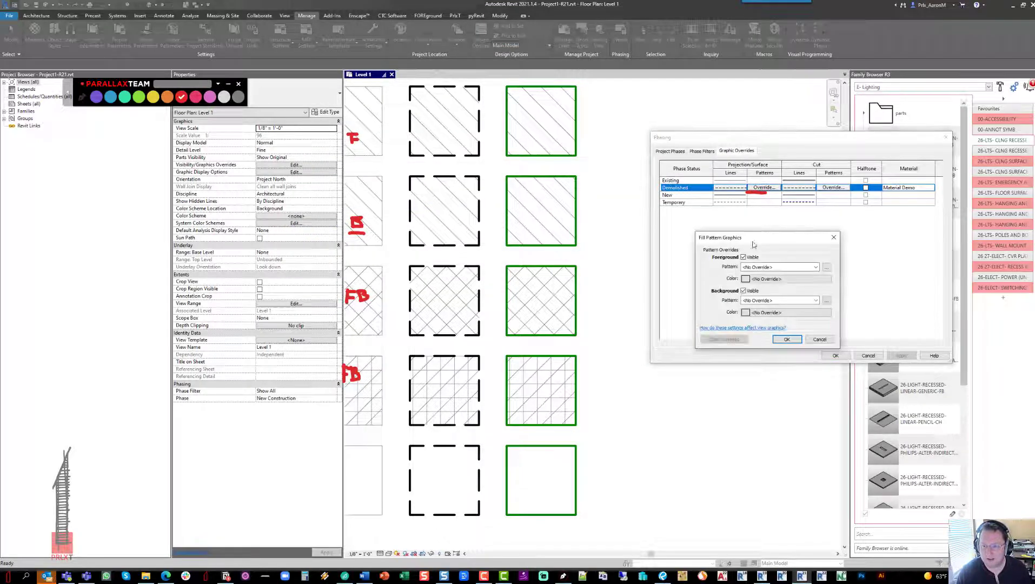
click(754, 267)
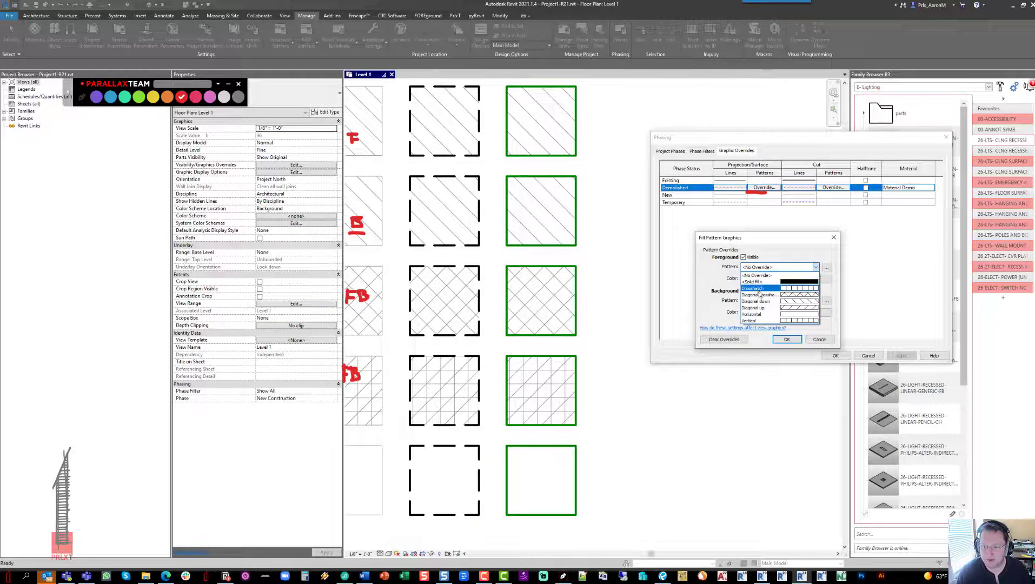
click(752, 288)
click(786, 339)
click(910, 357)
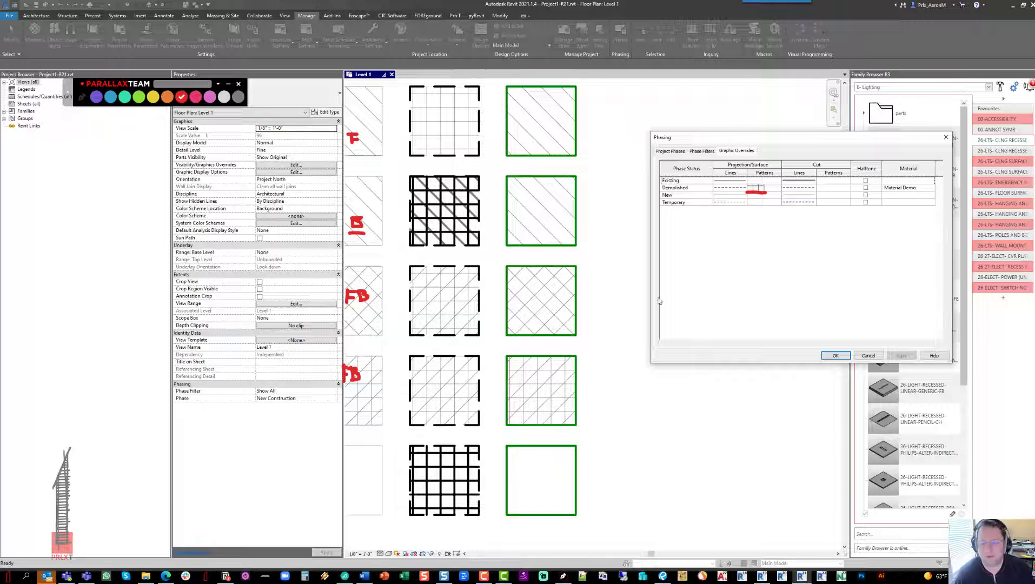
click(836, 356)
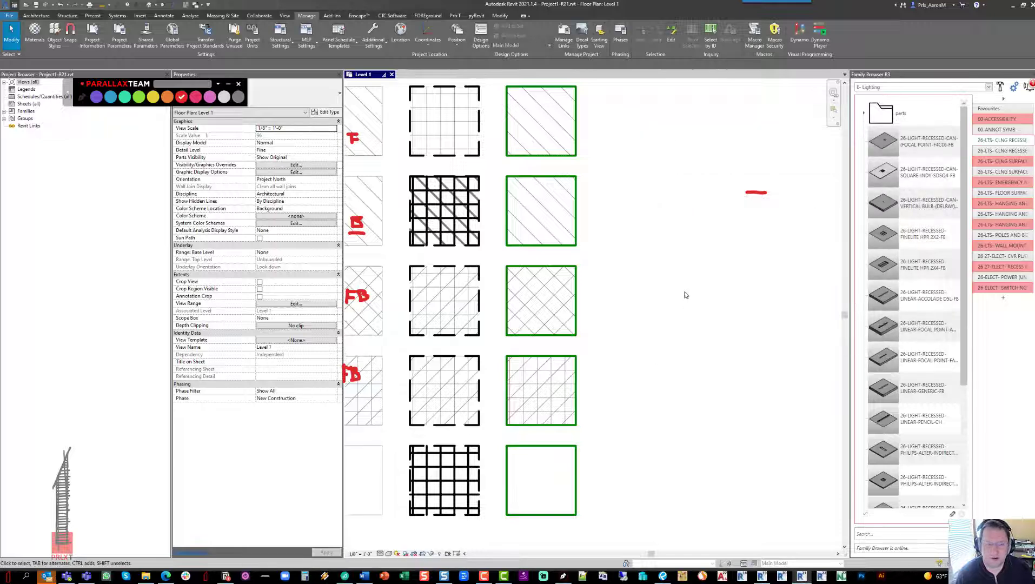
Clear the red markings from the screen and put away the annotation toolbar.
click(81, 97)
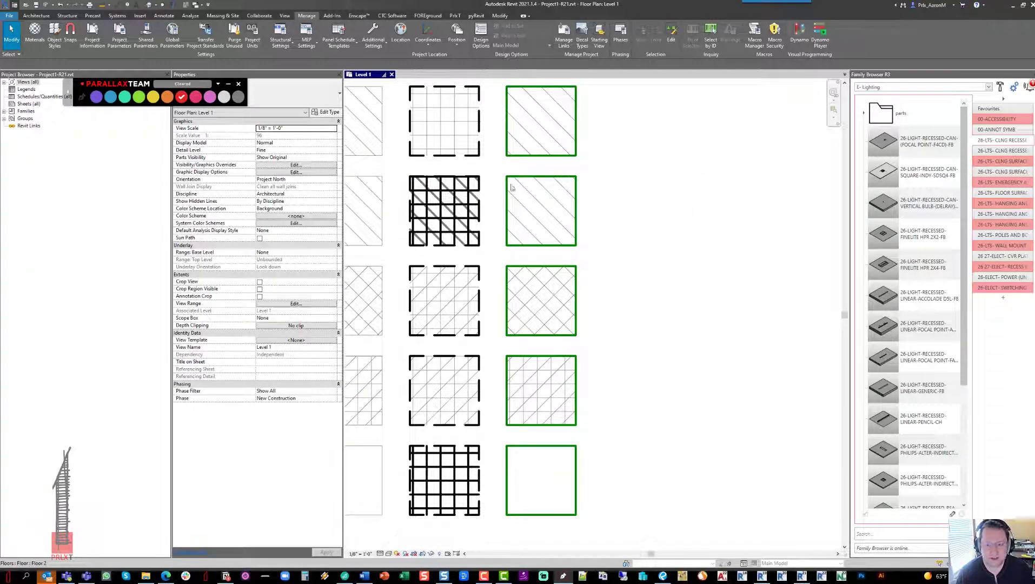
drag(72, 91, 644, 100)
click(661, 191)
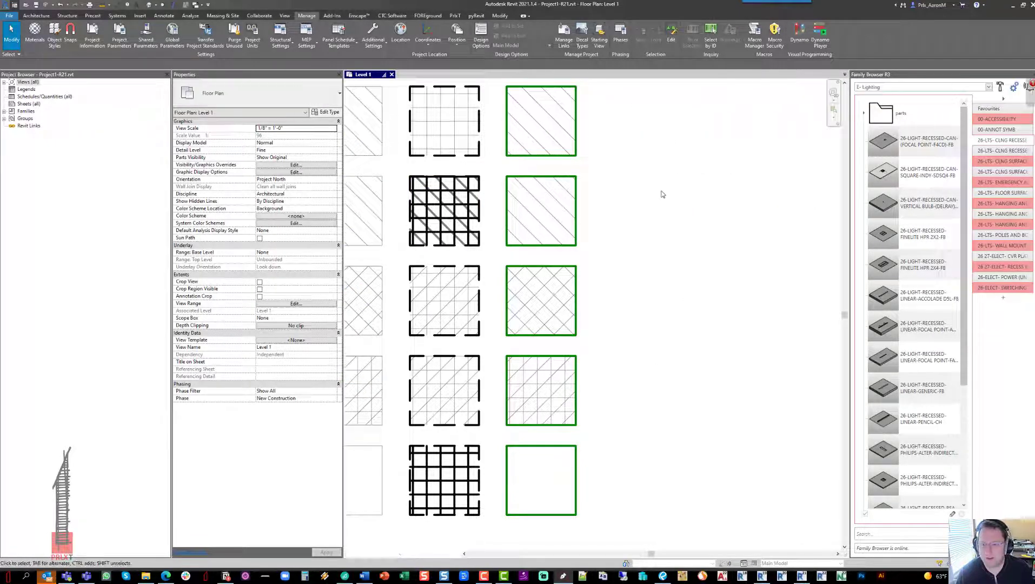